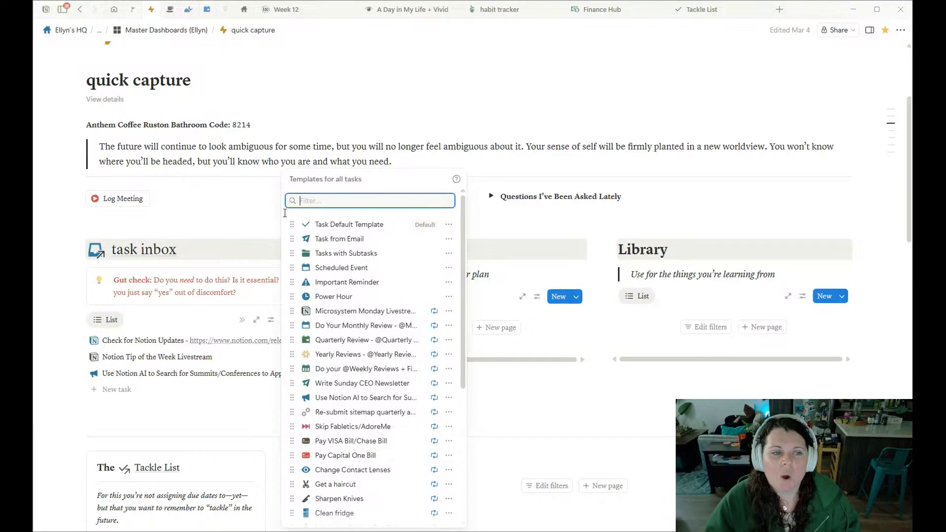
Find the productivity hub page by searching for "productiv" and open it in a new tab.
{"action": "scroll", "coordinate": [419, 382], "scroll_direction": "down", "scroll_amount": 5}
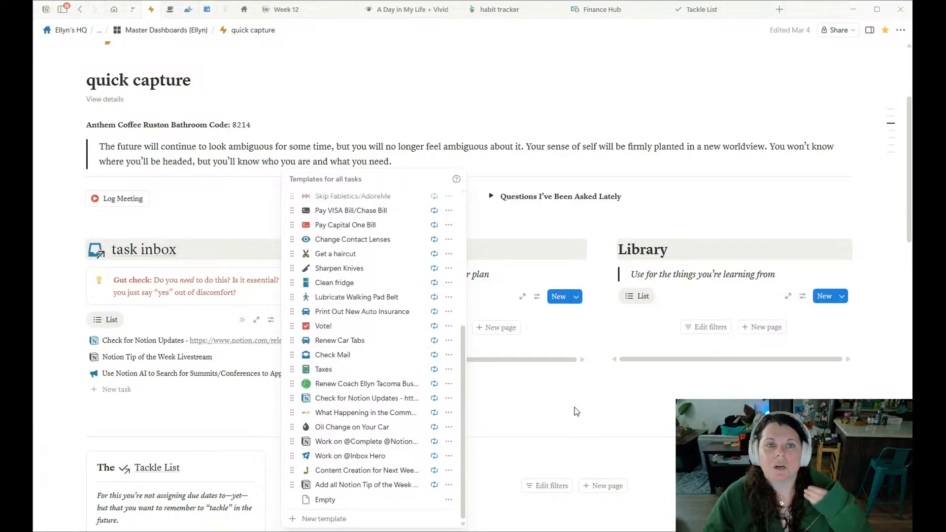
{"action": "left_click", "coordinate": [785, 15]}
{"action": "type", "text": "productiv"}
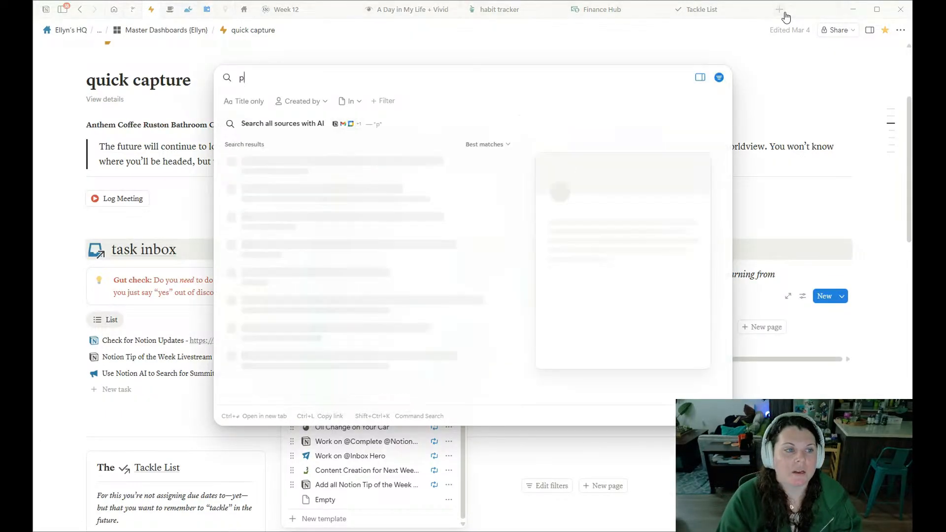
{"action": "key", "text": "Return"}
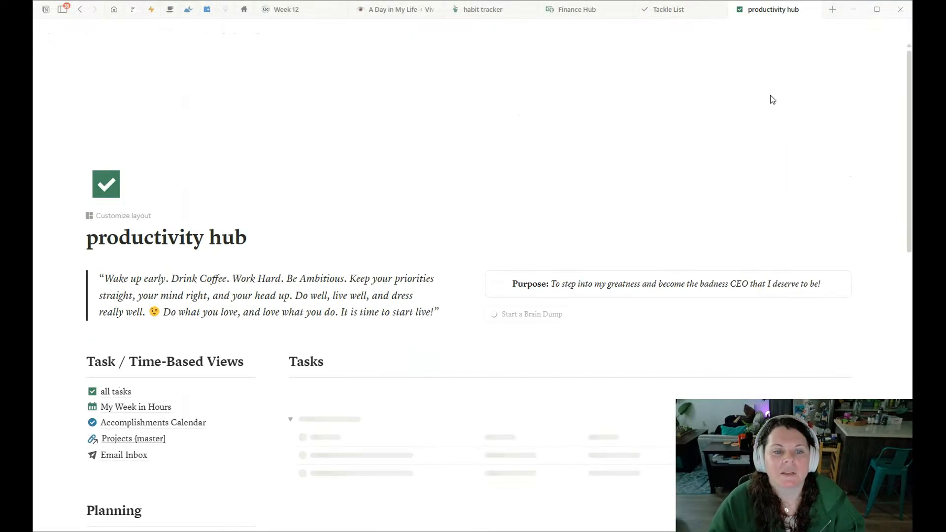
Look through the list of templates for the all tasks database in the productivity hub's Tasks section.
{"action": "scroll", "coordinate": [479, 201], "scroll_direction": "down", "scroll_amount": 5}
{"action": "scroll", "coordinate": [479, 201], "scroll_direction": "up", "scroll_amount": 3}
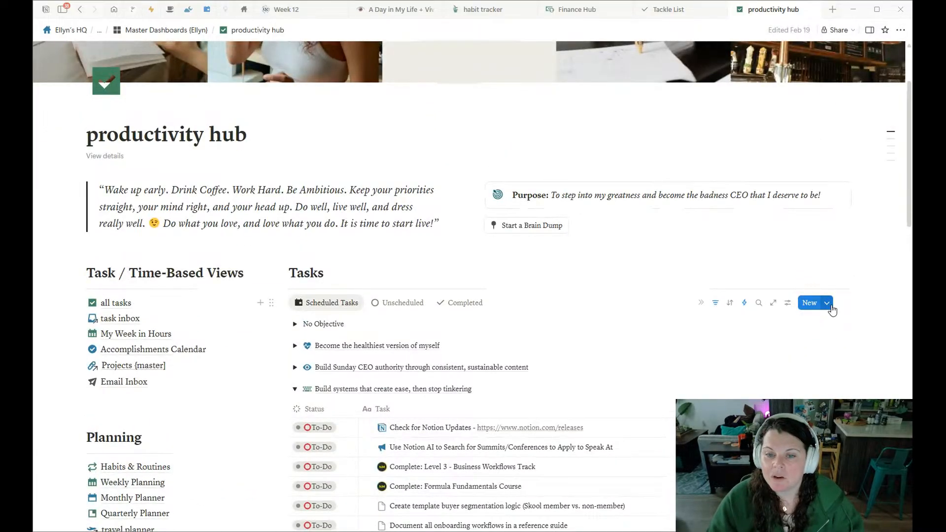
{"action": "left_click", "coordinate": [827, 303]}
{"action": "scroll", "coordinate": [807, 298], "scroll_direction": "down", "scroll_amount": 5}
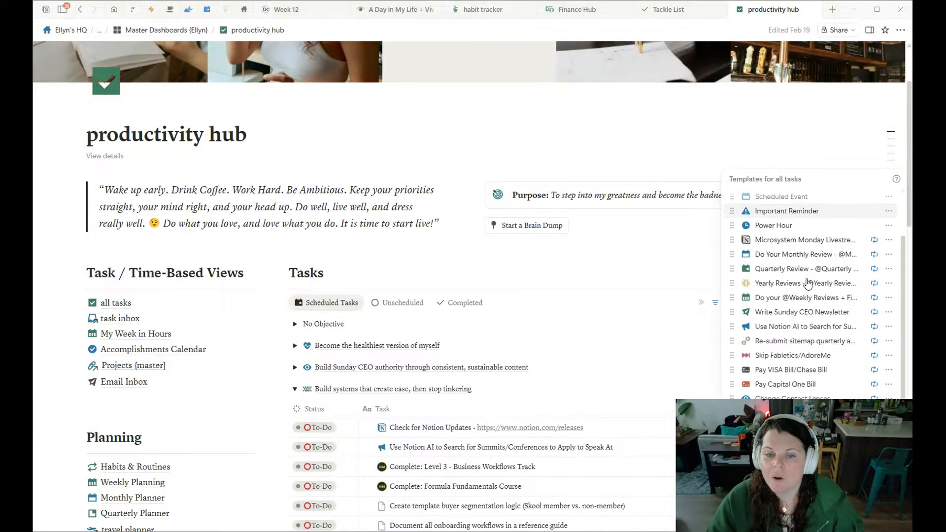
{"action": "scroll", "coordinate": [807, 300], "scroll_direction": "up", "scroll_amount": 3}
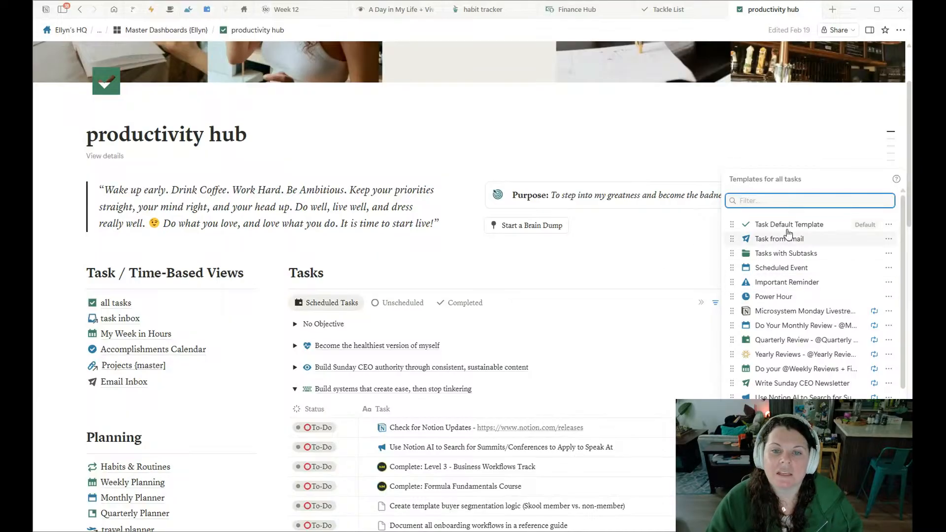
Open the Task Default Template for editing, review its properties and page content, and close it.
{"action": "left_click", "coordinate": [889, 227]}
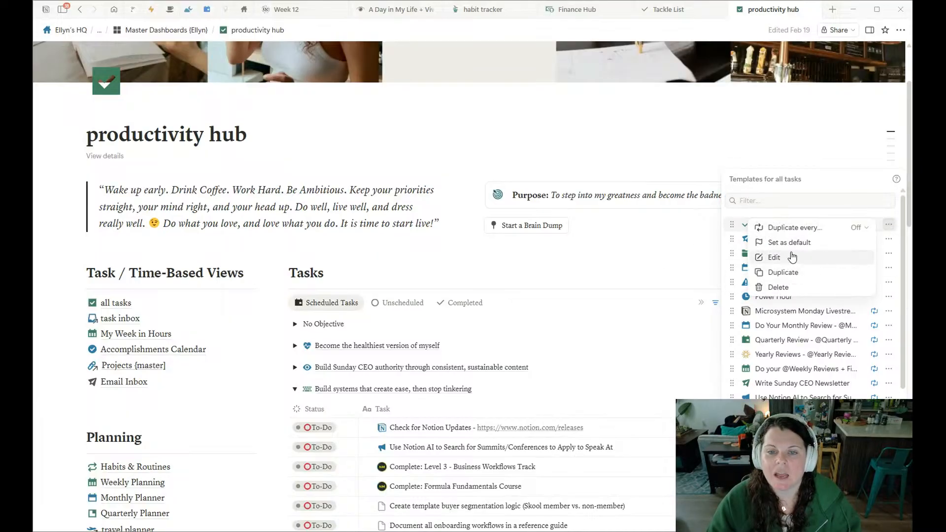
{"action": "left_click", "coordinate": [810, 257]}
{"action": "scroll", "coordinate": [338, 192], "scroll_direction": "down", "scroll_amount": 6}
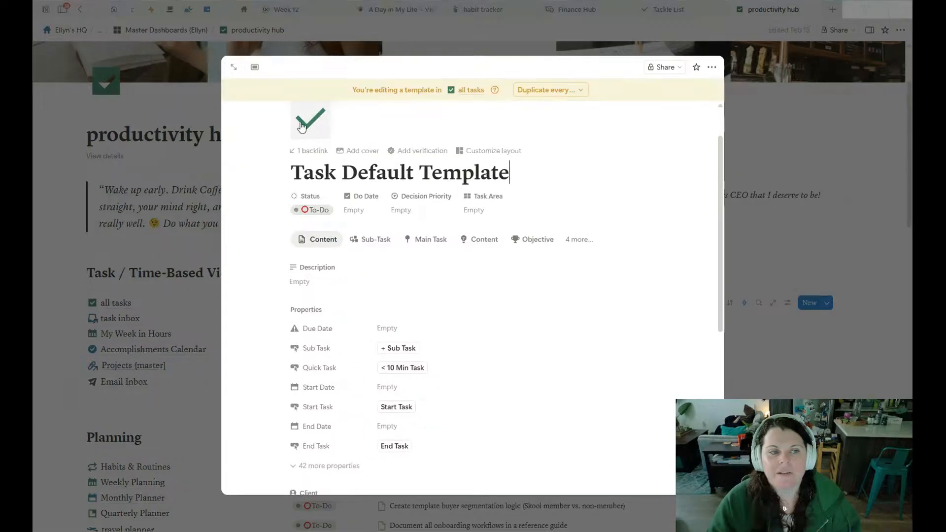
{"action": "scroll", "coordinate": [320, 267], "scroll_direction": "up", "scroll_amount": 7}
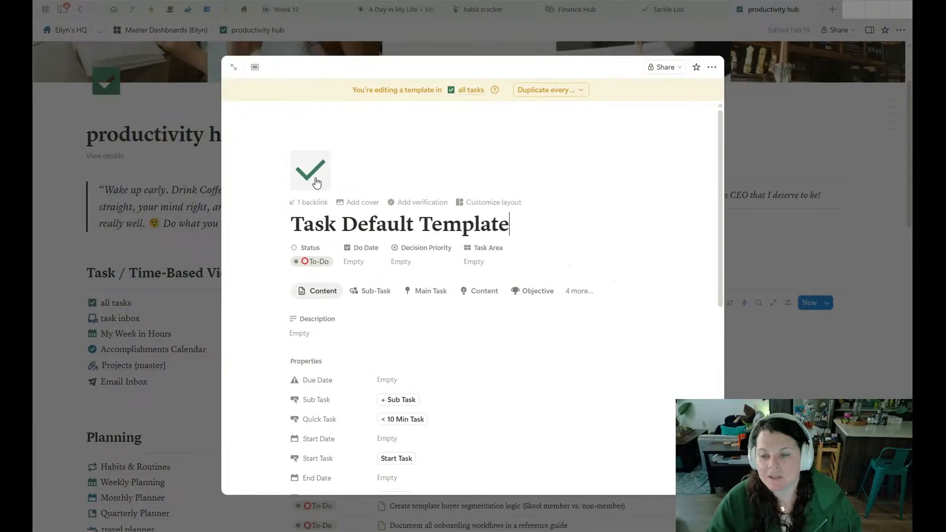
{"action": "scroll", "coordinate": [382, 226], "scroll_direction": "down", "scroll_amount": 7}
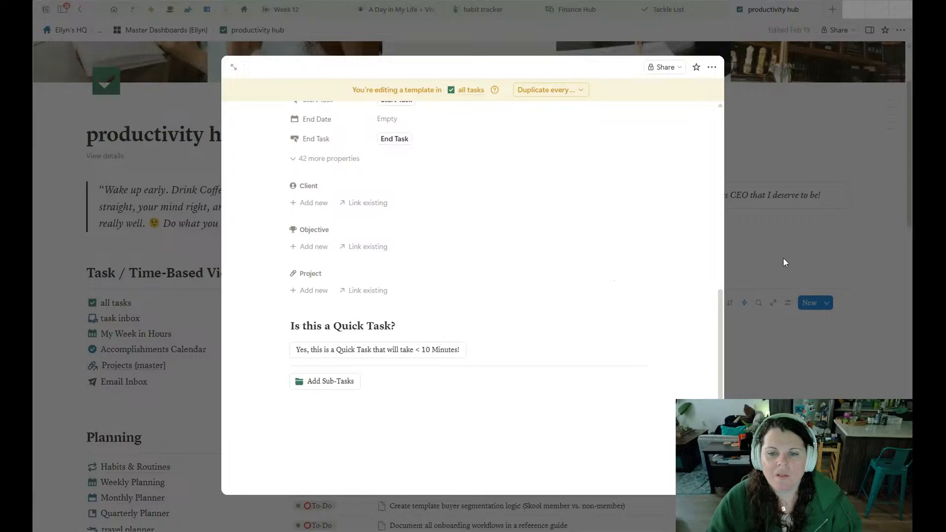
{"action": "left_click", "coordinate": [785, 262]}
Open the Tasks with Subtasks template for editing, review its subtasks section, and close it.
{"action": "left_click", "coordinate": [827, 305]}
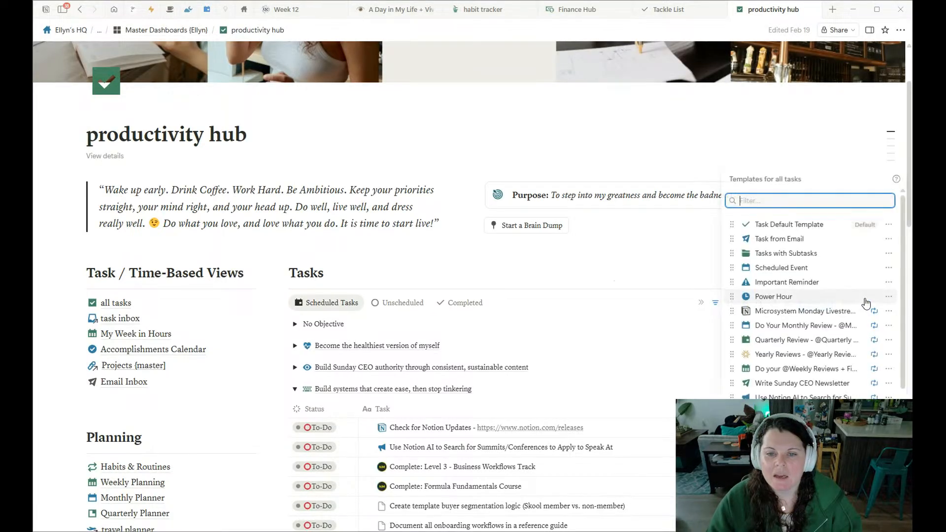
{"action": "left_click", "coordinate": [889, 253]}
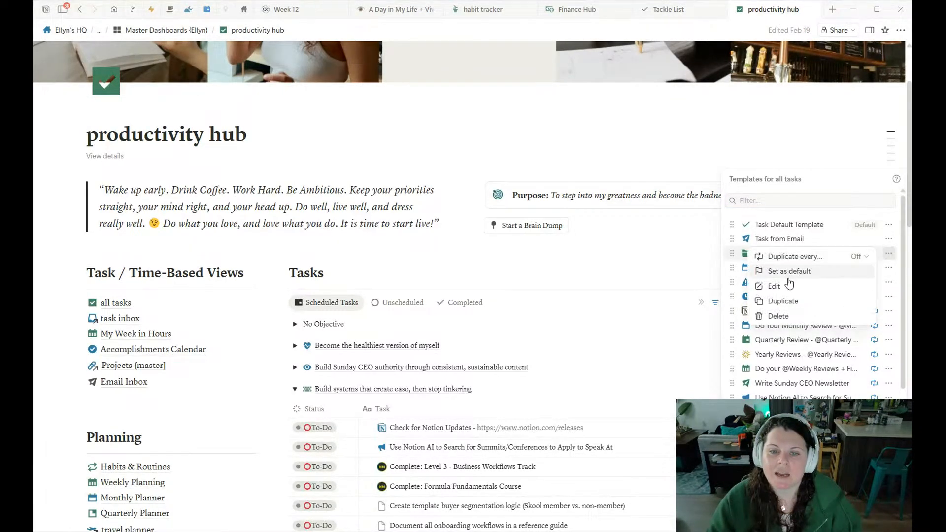
{"action": "left_click", "coordinate": [786, 288]}
{"action": "scroll", "coordinate": [509, 187], "scroll_direction": "down", "scroll_amount": 10}
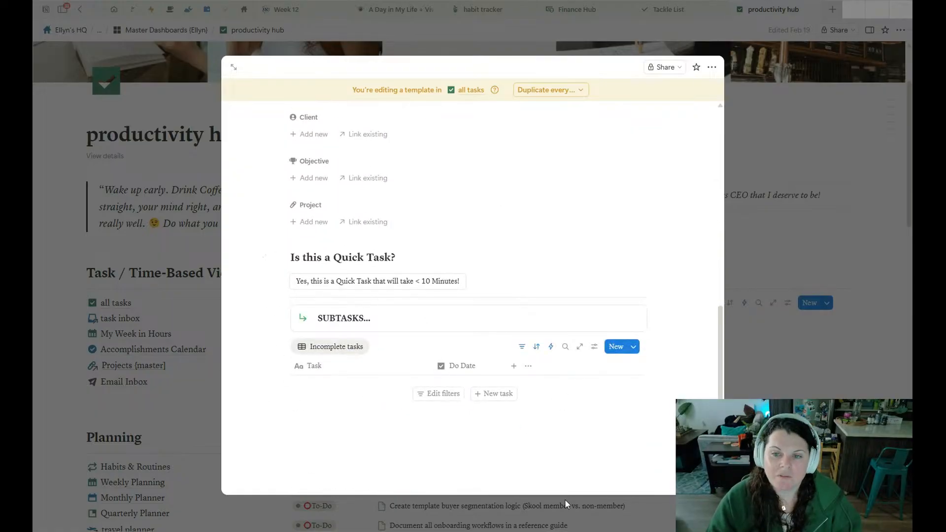
{"action": "left_click", "coordinate": [885, 270]}
Open the Microsystem Monday Livestream template for editing and review its title, prefilled properties and Notion Tip Topics calendar.
{"action": "left_click", "coordinate": [832, 307]}
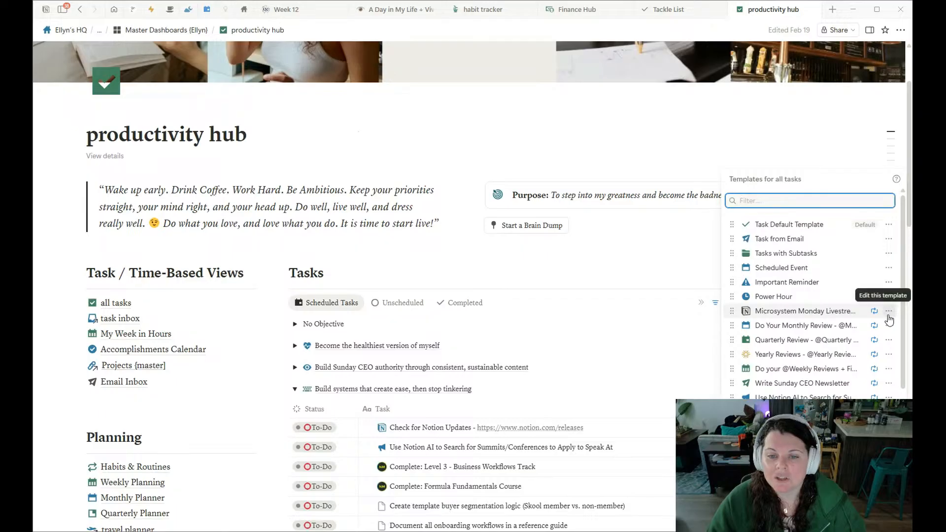
{"action": "left_click", "coordinate": [887, 311]}
{"action": "left_click", "coordinate": [772, 344]}
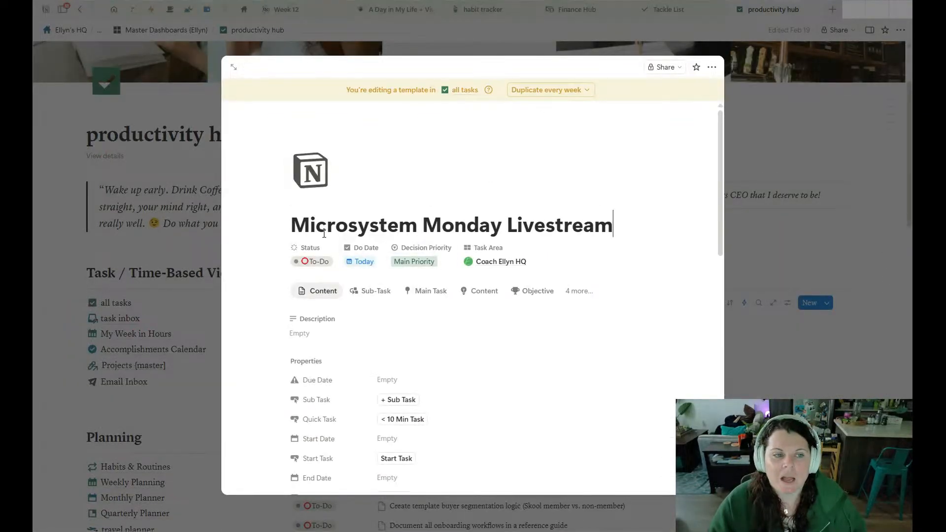
{"action": "left_click_drag", "start_coordinate": [303, 224], "coordinate": [643, 228]}
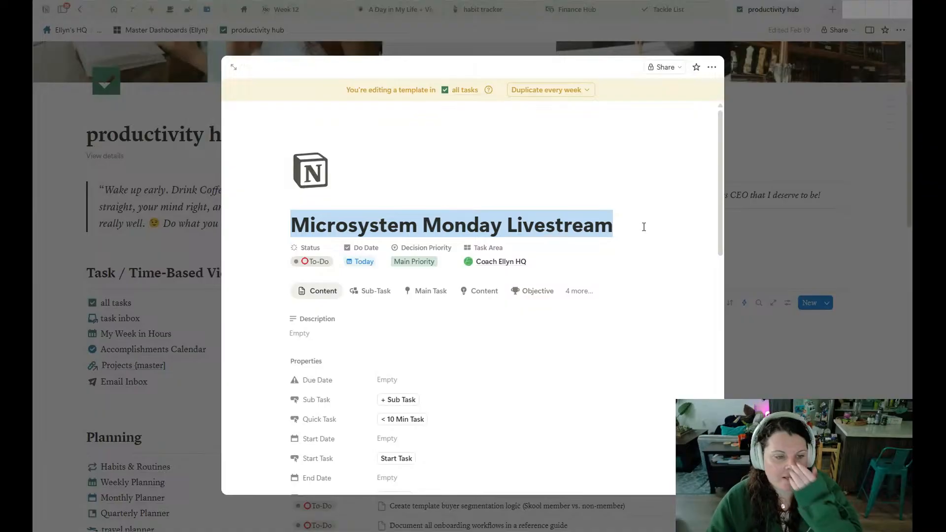
{"action": "scroll", "coordinate": [644, 227], "scroll_direction": "down", "scroll_amount": 6}
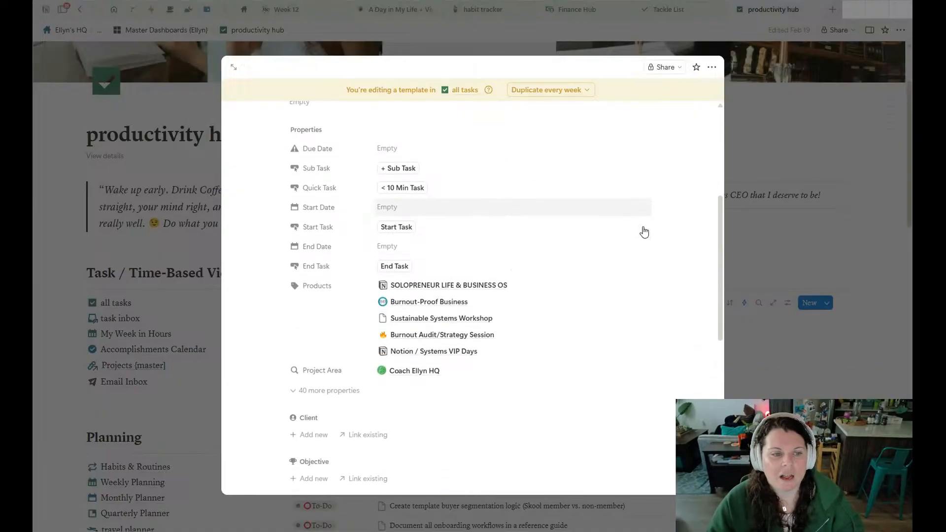
{"action": "scroll", "coordinate": [600, 248], "scroll_direction": "down", "scroll_amount": 6}
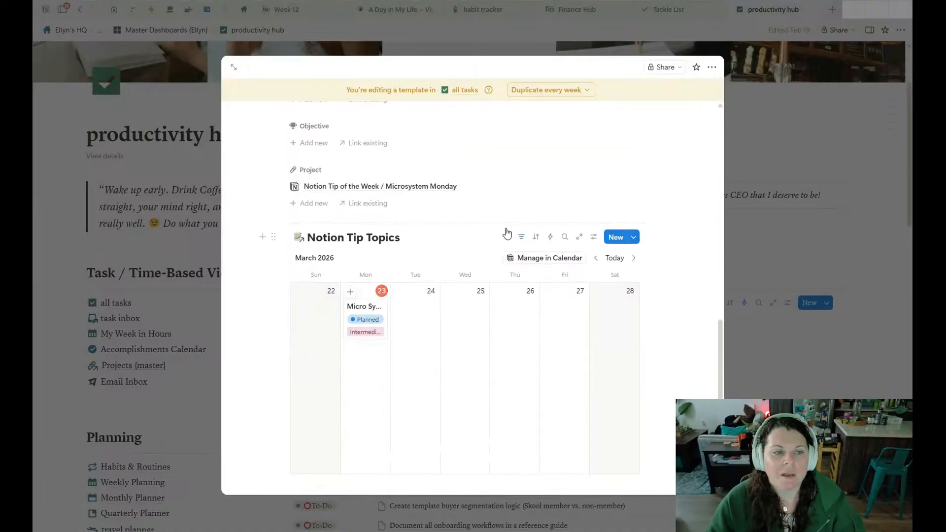
{"action": "scroll", "coordinate": [394, 259], "scroll_direction": "up", "scroll_amount": 12}
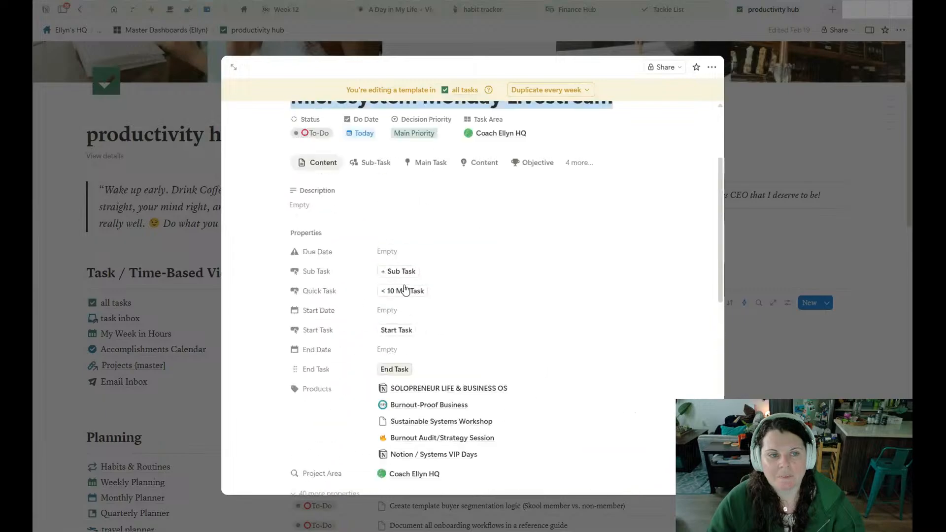
Inspect the duplication cadence settings of the open Microsystem Monday Livestream template, then close the template.
{"action": "left_click", "coordinate": [550, 90]}
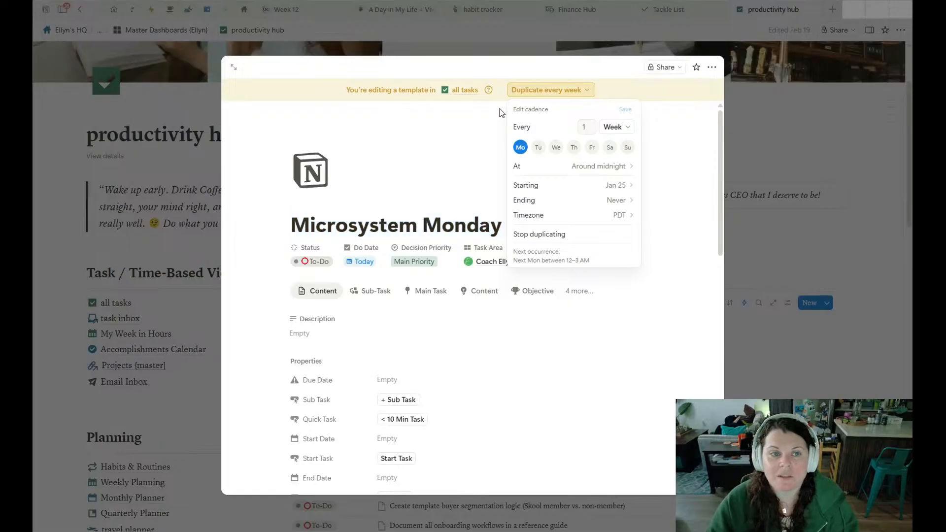
{"action": "left_click", "coordinate": [535, 91]}
{"action": "left_click", "coordinate": [535, 90]}
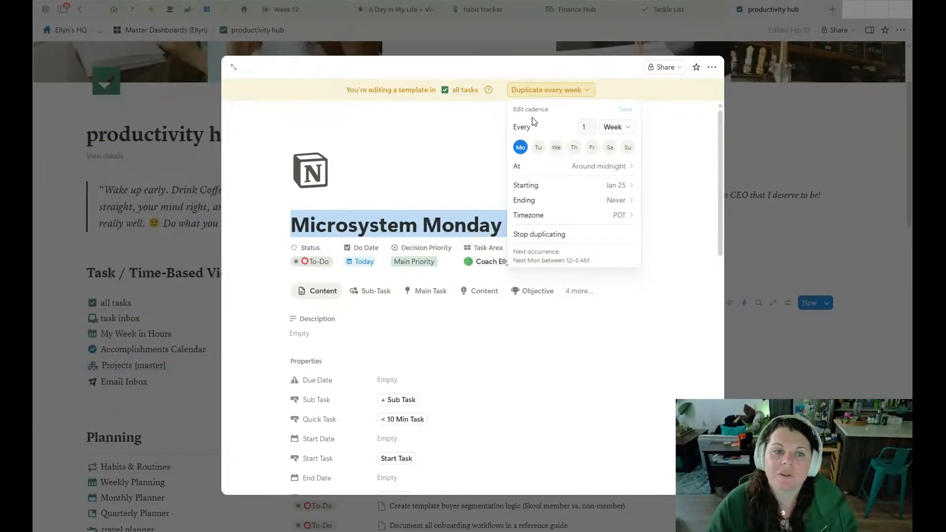
{"action": "left_click", "coordinate": [497, 131]}
{"action": "left_click", "coordinate": [547, 90]}
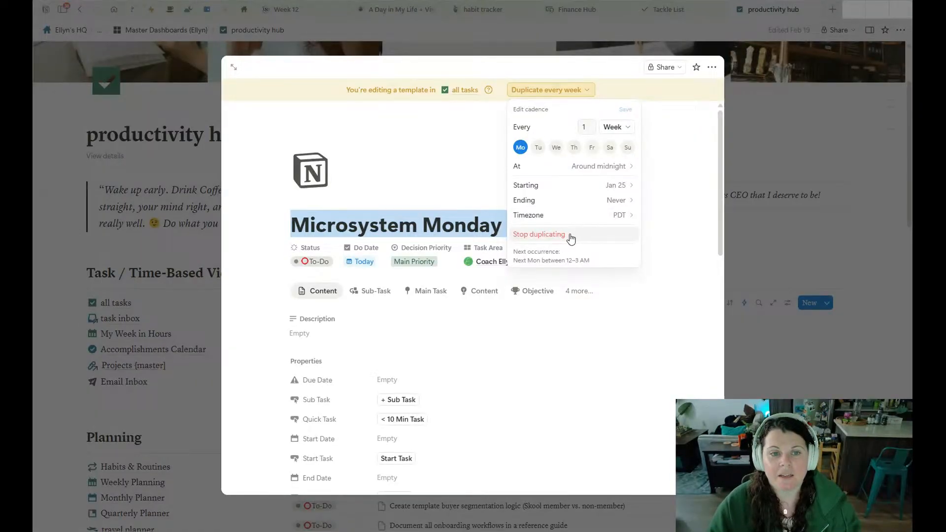
{"action": "left_click", "coordinate": [690, 182]}
{"action": "left_click", "coordinate": [779, 220]}
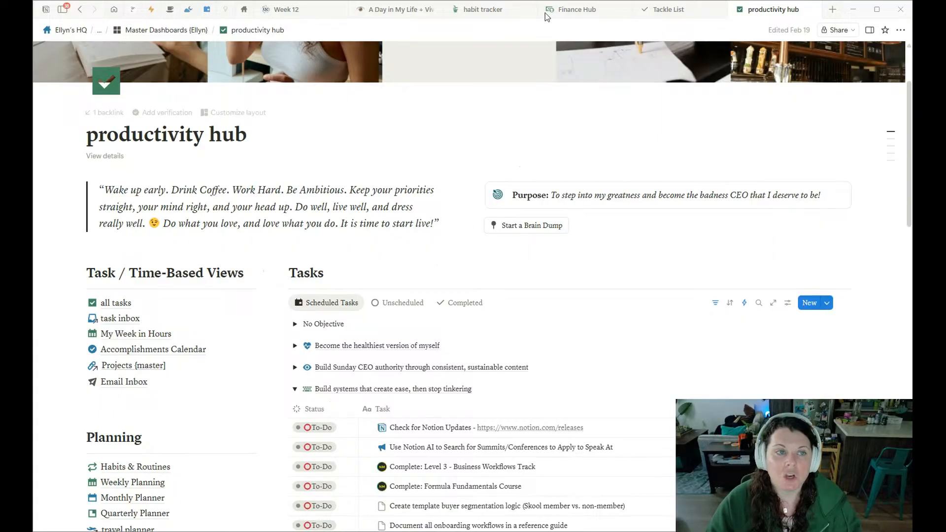
On the Home Base page, open the Notion Tip of the Week Livestream task under My Focuses for Today and review its properties.
{"action": "left_click", "coordinate": [244, 9]}
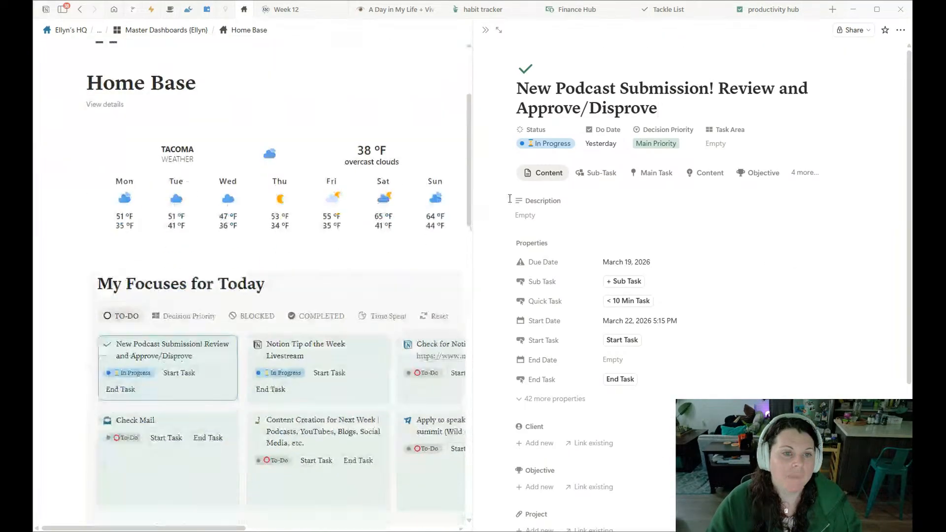
{"action": "left_click", "coordinate": [485, 32]}
{"action": "scroll", "coordinate": [501, 195], "scroll_direction": "down", "scroll_amount": 3}
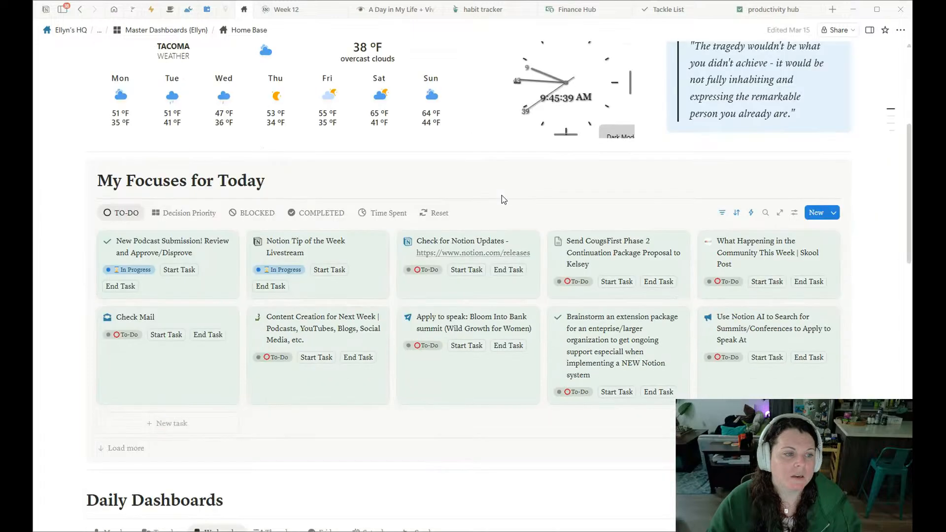
{"action": "left_click", "coordinate": [334, 201]}
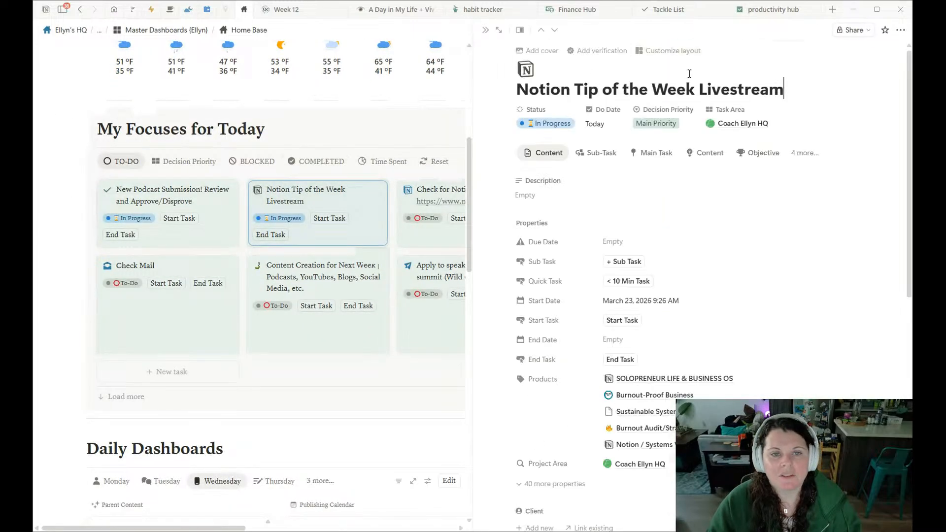
{"action": "scroll", "coordinate": [621, 164], "scroll_direction": "down", "scroll_amount": 5}
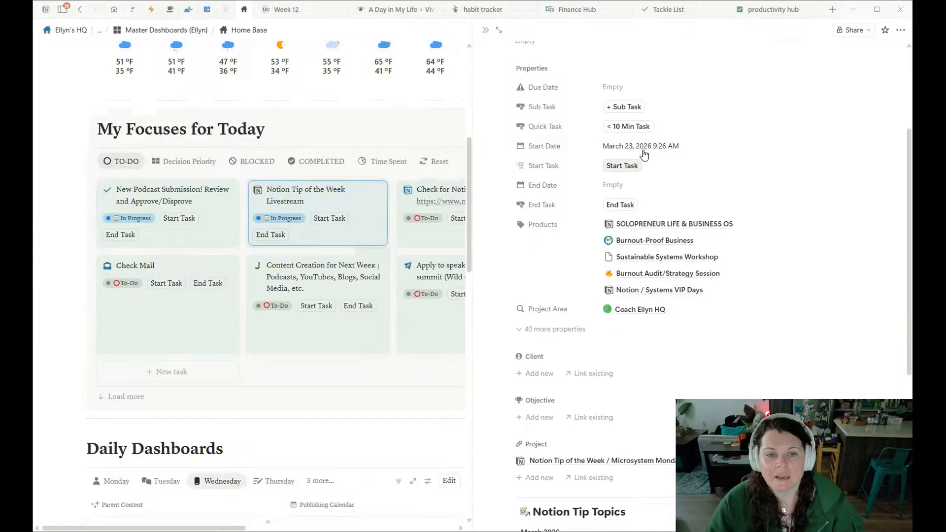
{"action": "scroll", "coordinate": [604, 175], "scroll_direction": "up", "scroll_amount": 5}
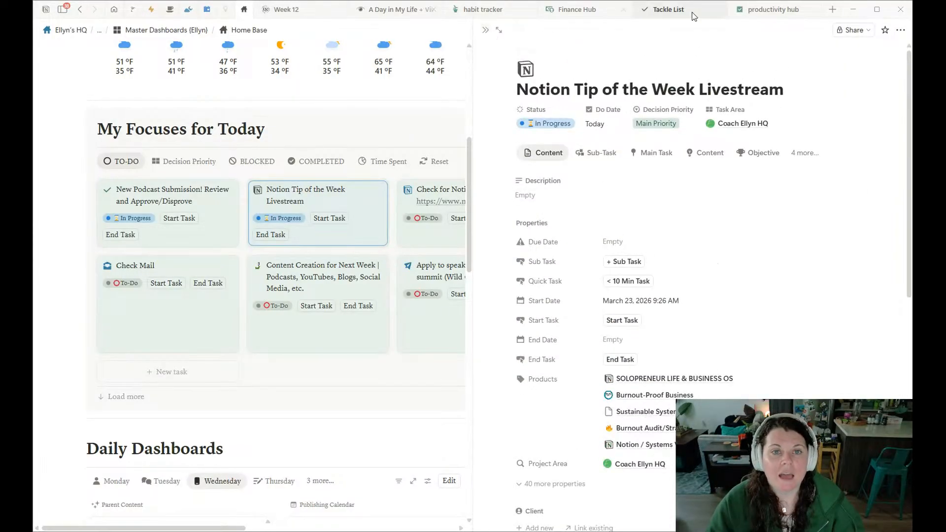
Return to the productivity hub and check the repeat schedule of the Microsystem Monday Livestream template from the template list.
{"action": "left_click", "coordinate": [771, 10]}
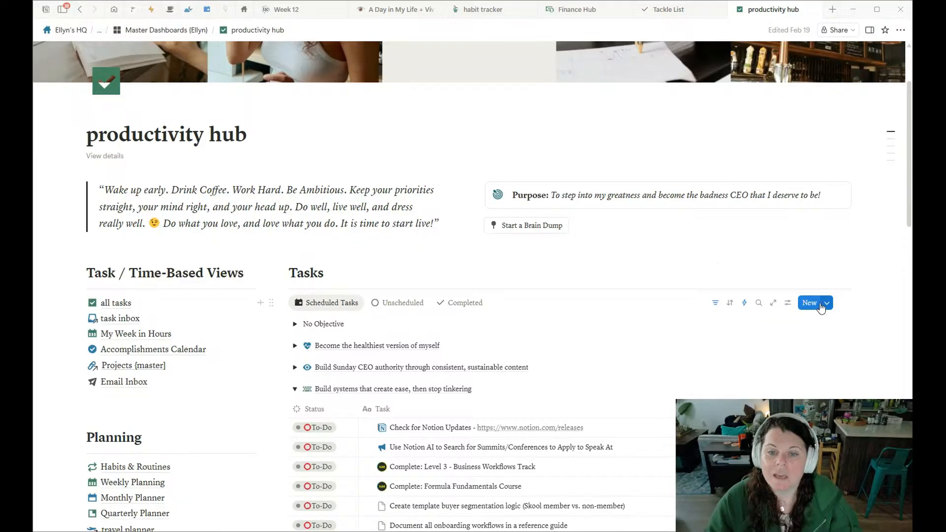
{"action": "left_click", "coordinate": [827, 305]}
{"action": "scroll", "coordinate": [862, 305], "scroll_direction": "down", "scroll_amount": 3}
{"action": "scroll", "coordinate": [887, 276], "scroll_direction": "up", "scroll_amount": 2}
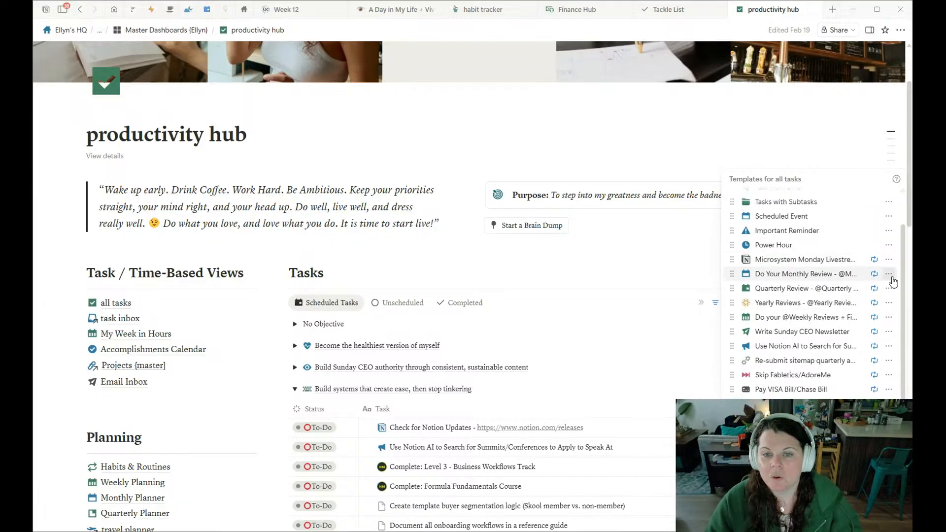
{"action": "scroll", "coordinate": [889, 275], "scroll_direction": "up", "scroll_amount": 2}
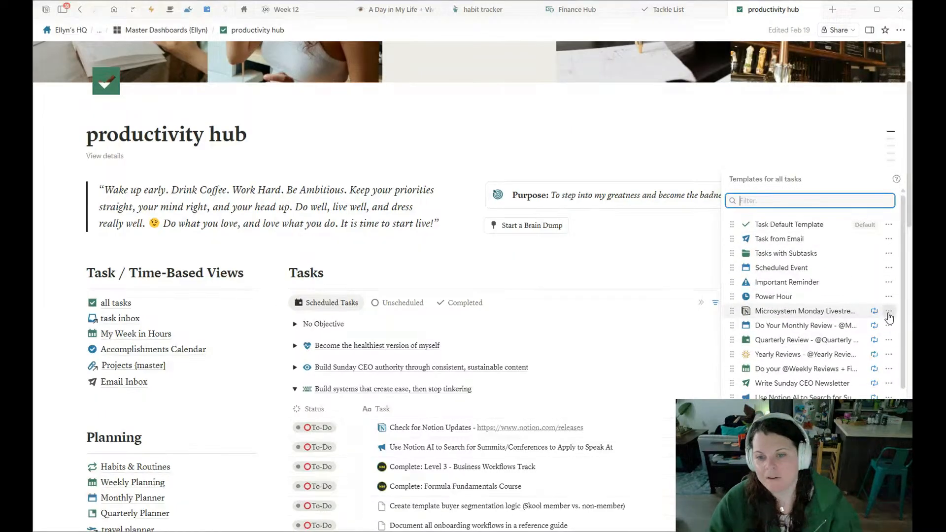
{"action": "left_click", "coordinate": [889, 314]}
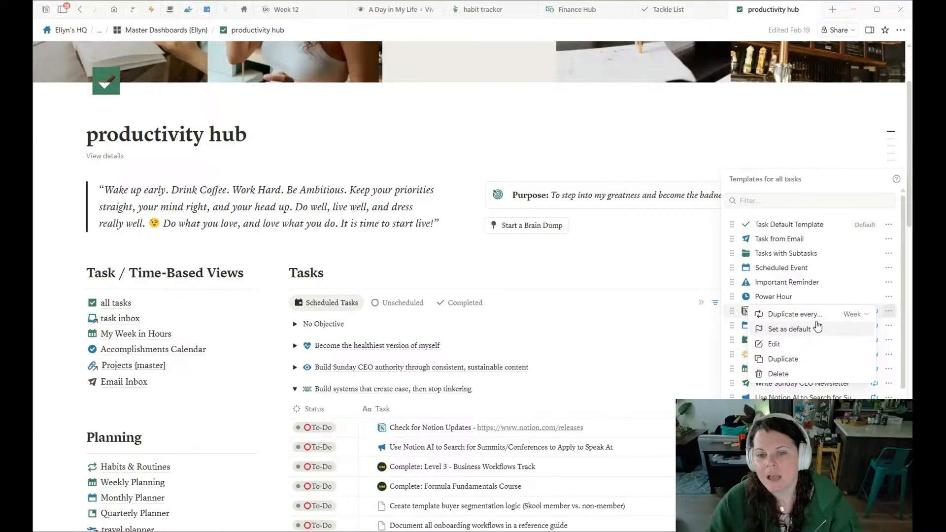
{"action": "left_click", "coordinate": [854, 315]}
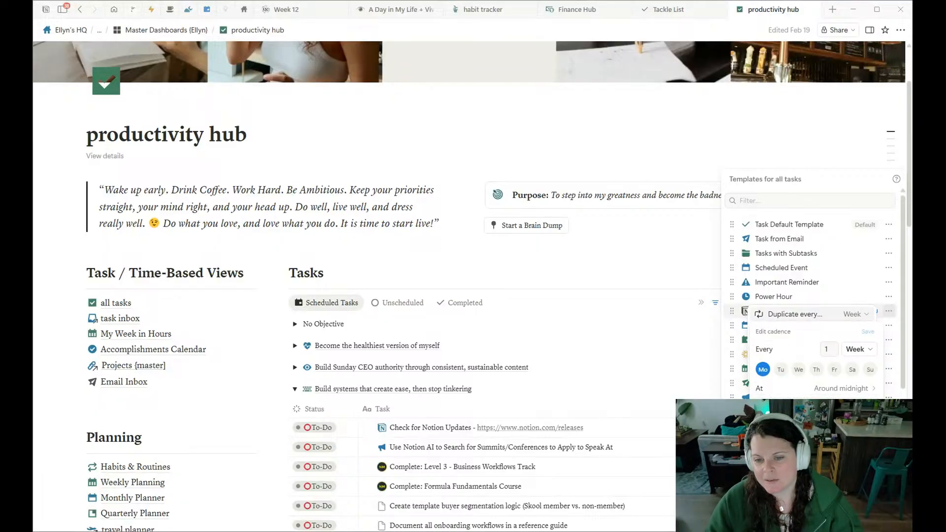
{"action": "left_click", "coordinate": [698, 265]}
{"action": "left_click", "coordinate": [698, 266]}
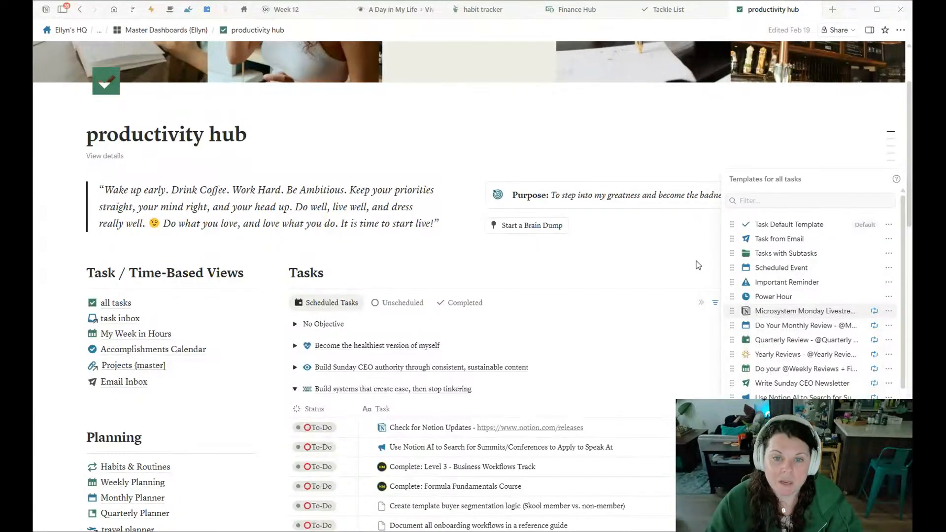
{"action": "left_click", "coordinate": [698, 265]}
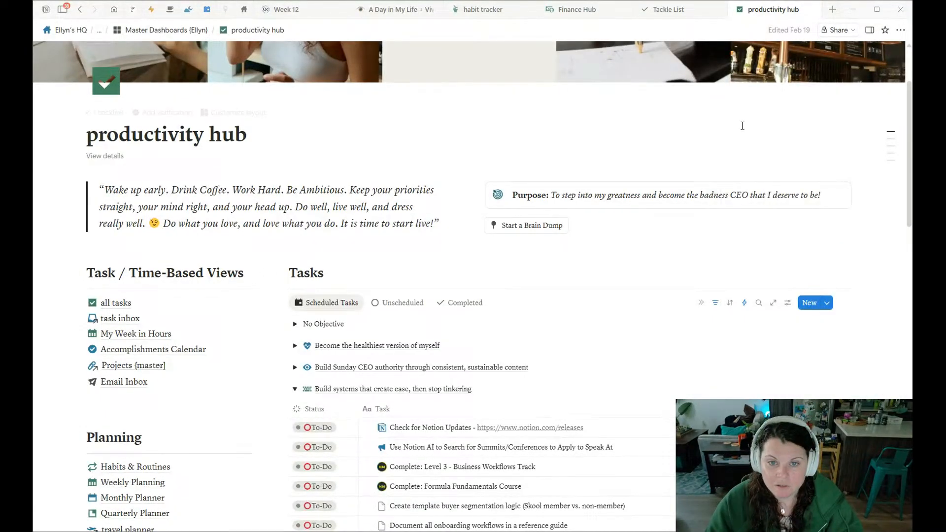
Go to the habit tracker page and show the existing automations of its Today's Habits database.
{"action": "left_click", "coordinate": [297, 16]}
{"action": "left_click", "coordinate": [491, 12]}
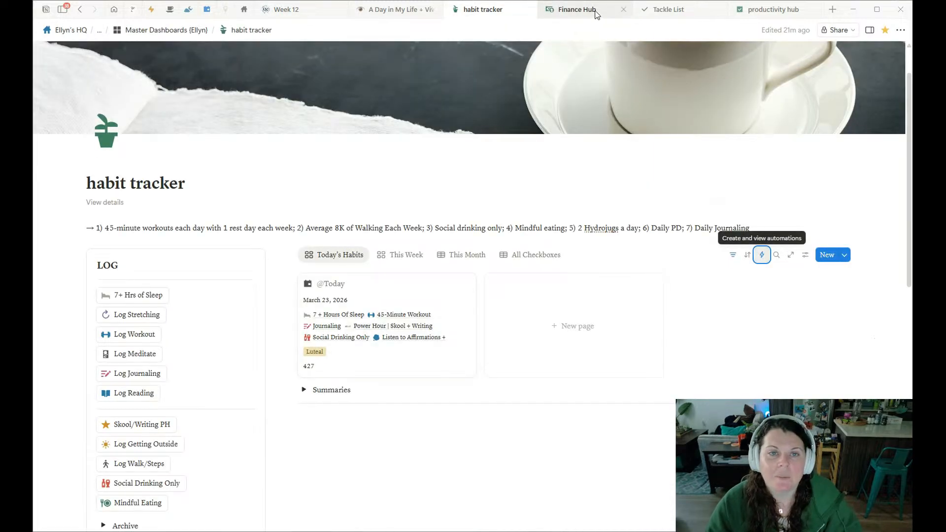
{"action": "mouse_move", "coordinate": [751, 19]}
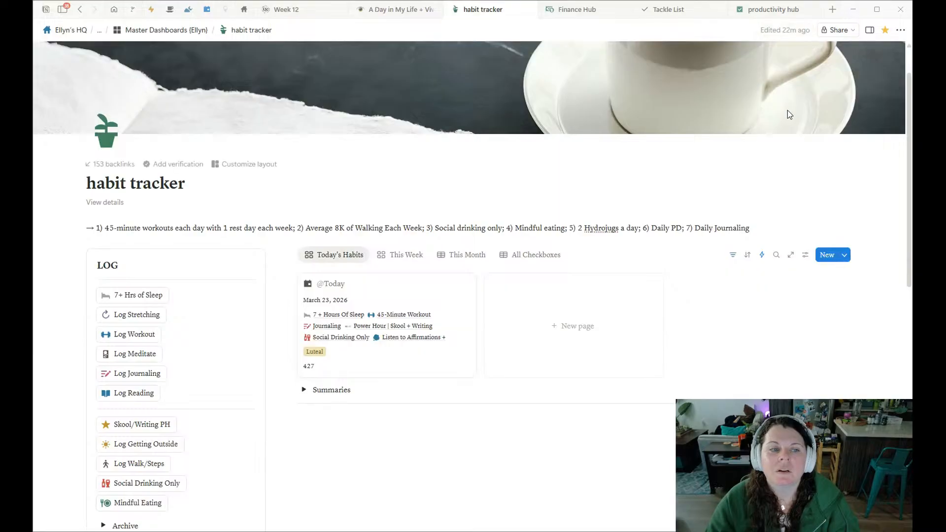
{"action": "left_click", "coordinate": [761, 255]}
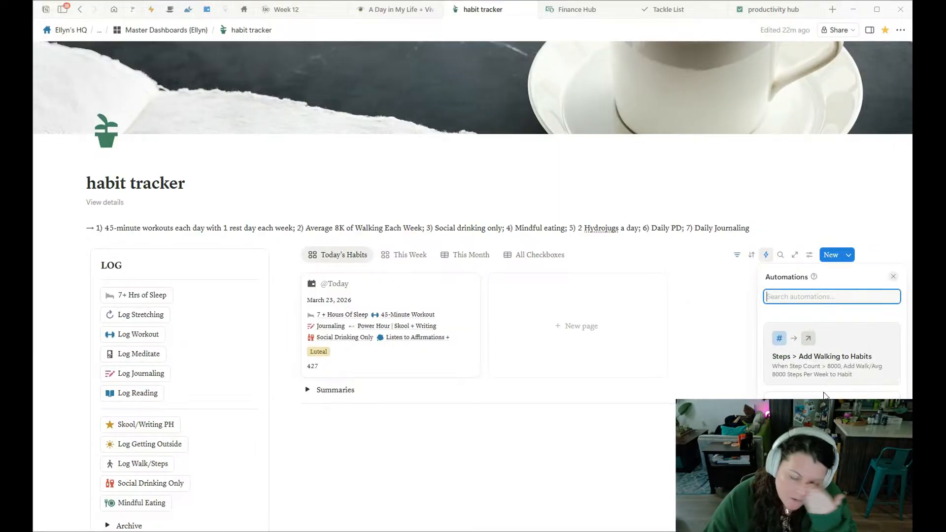
{"action": "left_click", "coordinate": [765, 255]}
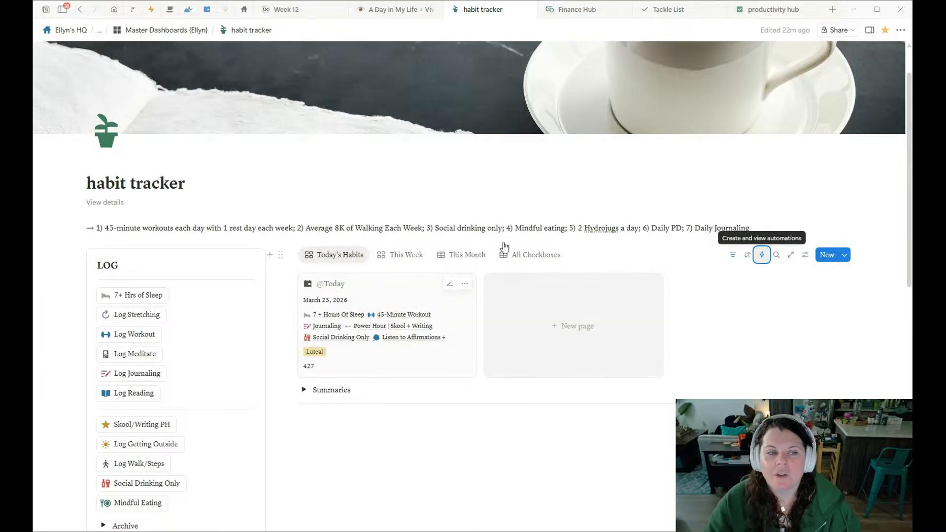
{"action": "left_click", "coordinate": [762, 255]}
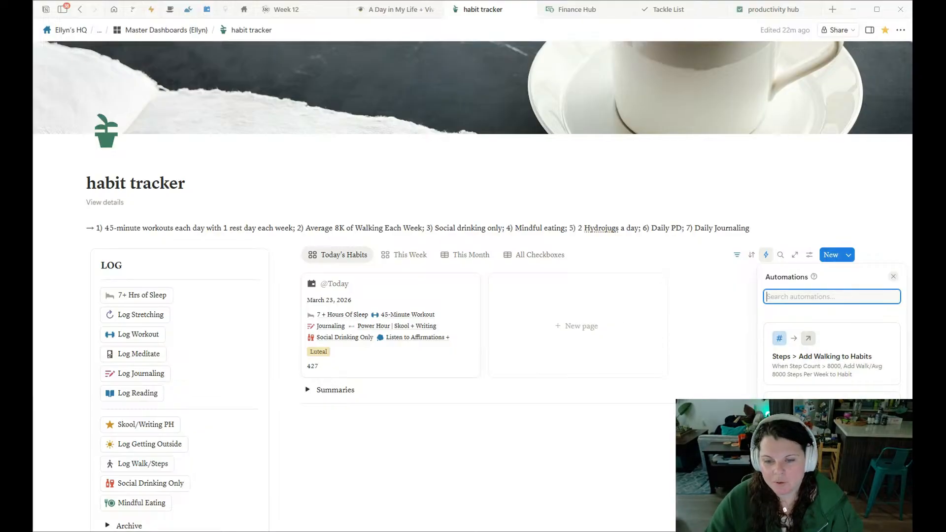
{"action": "left_click", "coordinate": [831, 513]}
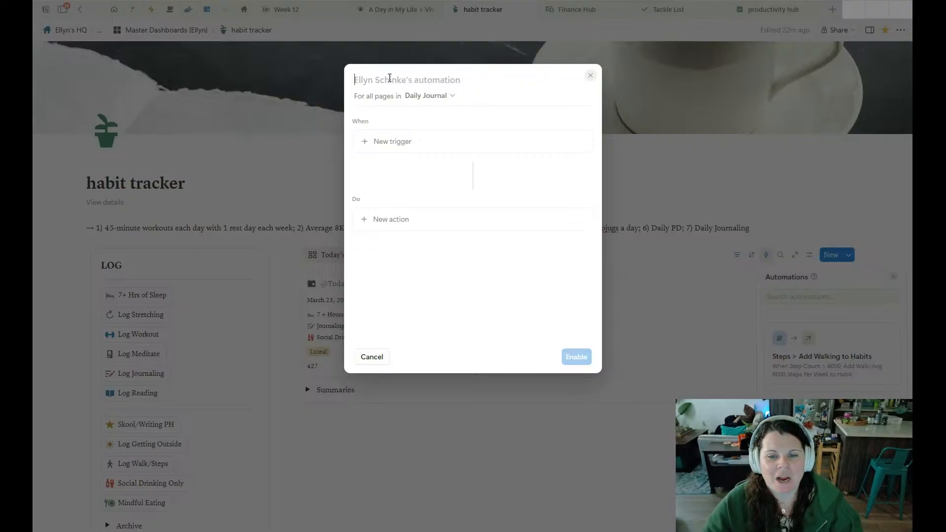
{"action": "left_click", "coordinate": [465, 84]}
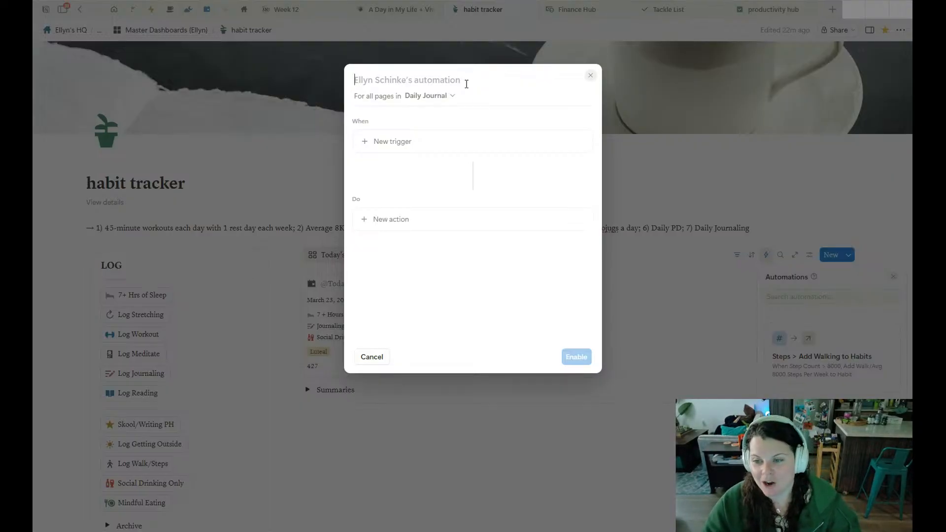
{"action": "left_click", "coordinate": [590, 75]}
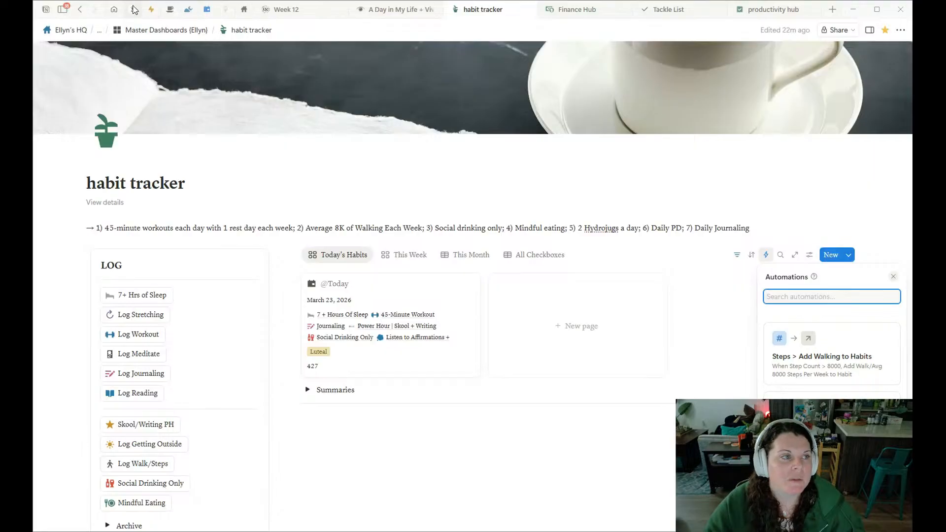
On the quick capture page, check the automations of the content ideas board, then close them.
{"action": "mouse_move", "coordinate": [402, 12]}
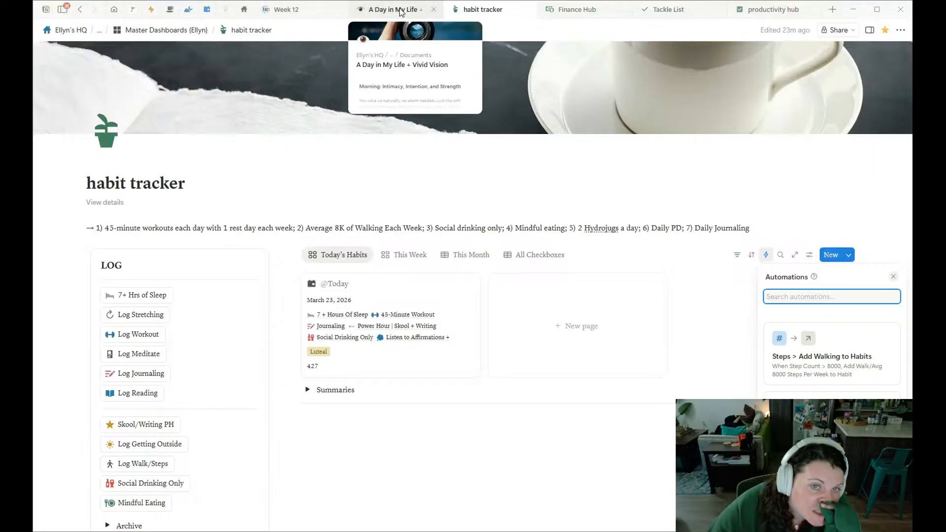
{"action": "left_click", "coordinate": [149, 15]}
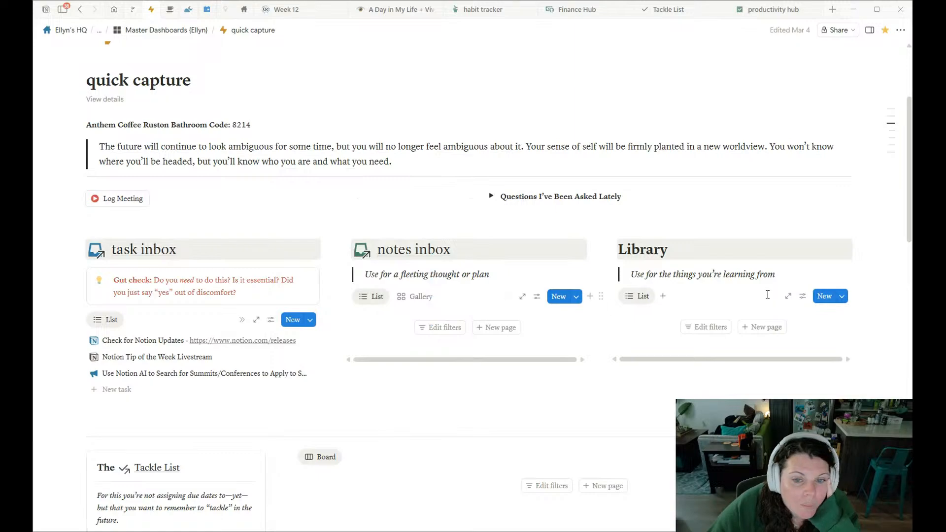
{"action": "scroll", "coordinate": [766, 294], "scroll_direction": "down", "scroll_amount": 10}
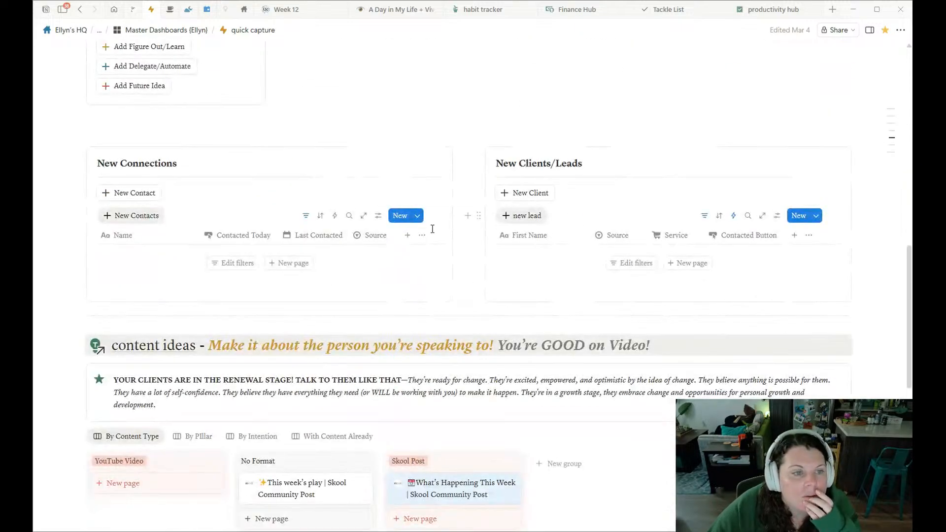
{"action": "scroll", "coordinate": [418, 242], "scroll_direction": "down", "scroll_amount": 4}
{"action": "left_click", "coordinate": [763, 230]}
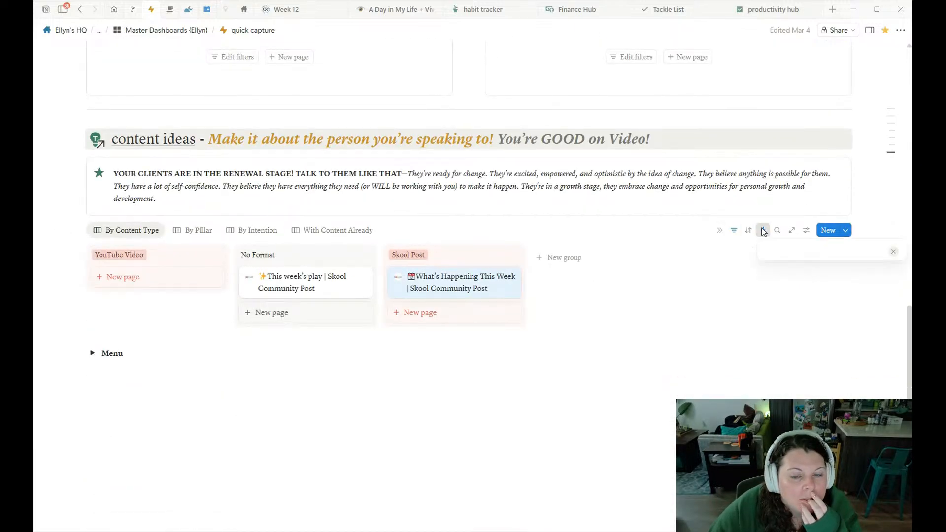
{"action": "left_click", "coordinate": [648, 207]}
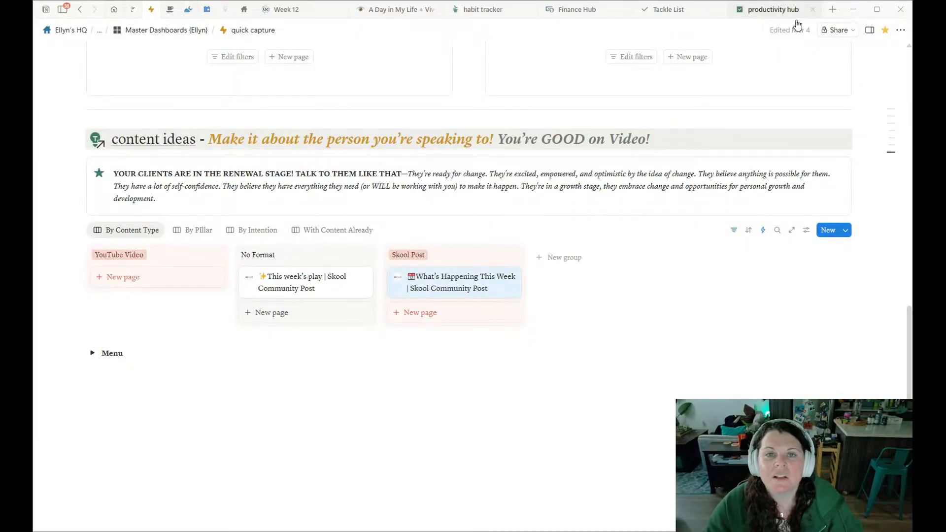
Return to the habit tracker, start a new Daily Journal automation and browse its available triggers.
{"action": "mouse_move", "coordinate": [416, 13]}
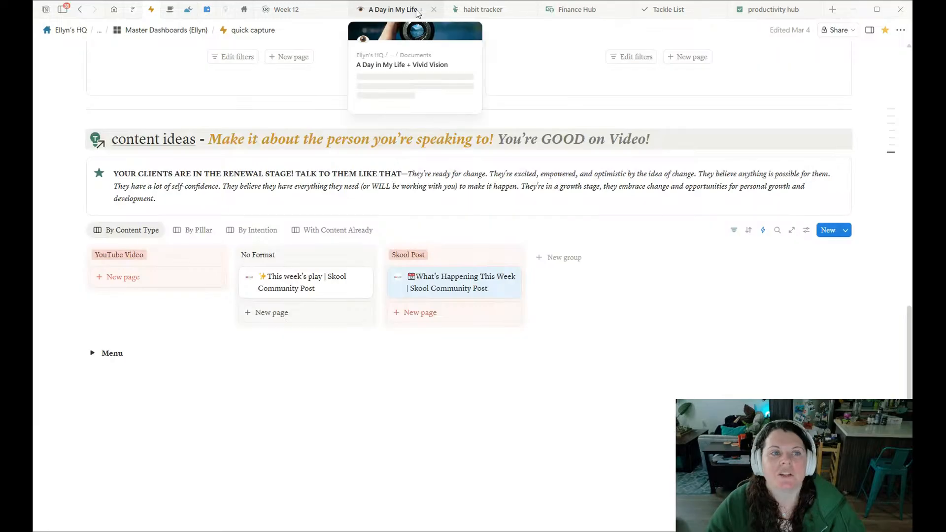
{"action": "left_click", "coordinate": [476, 9]}
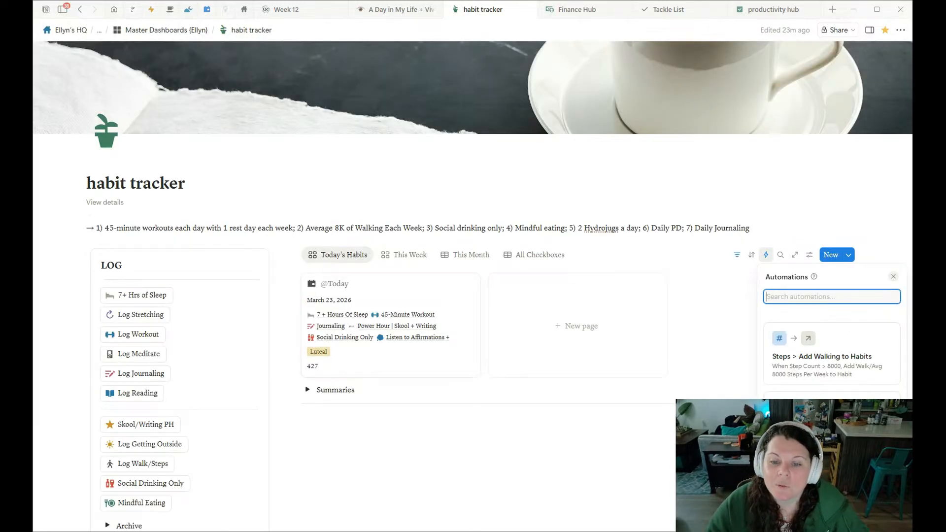
{"action": "left_click", "coordinate": [832, 515]}
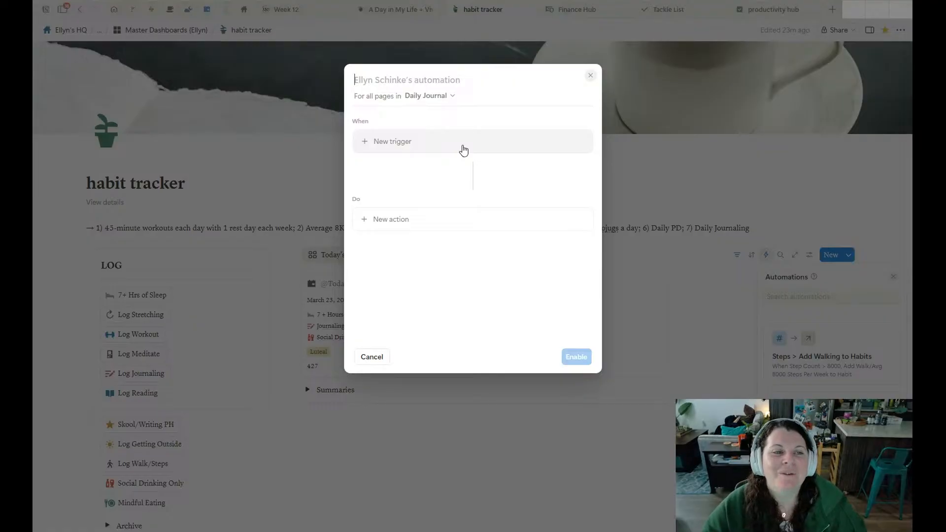
{"action": "left_click", "coordinate": [379, 144]}
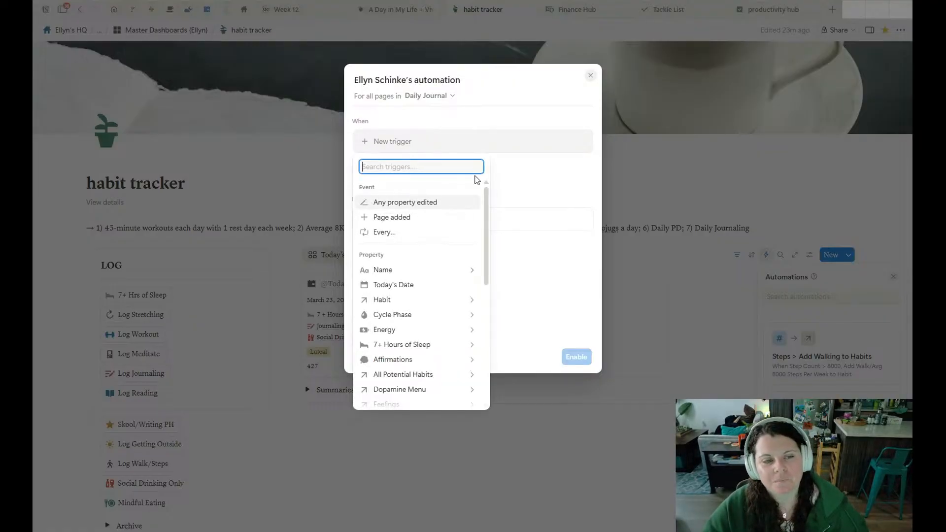
{"action": "scroll", "coordinate": [409, 281], "scroll_direction": "down", "scroll_amount": 5}
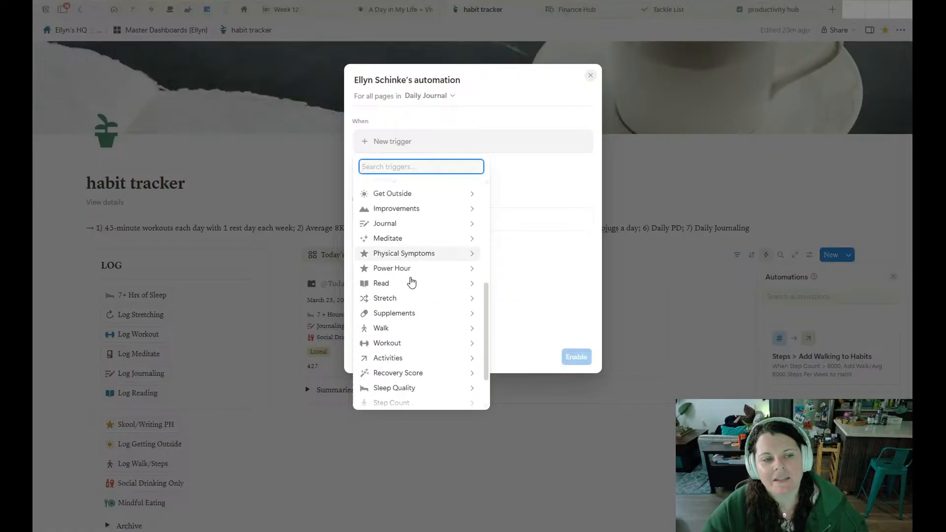
{"action": "scroll", "coordinate": [416, 268], "scroll_direction": "up", "scroll_amount": 6}
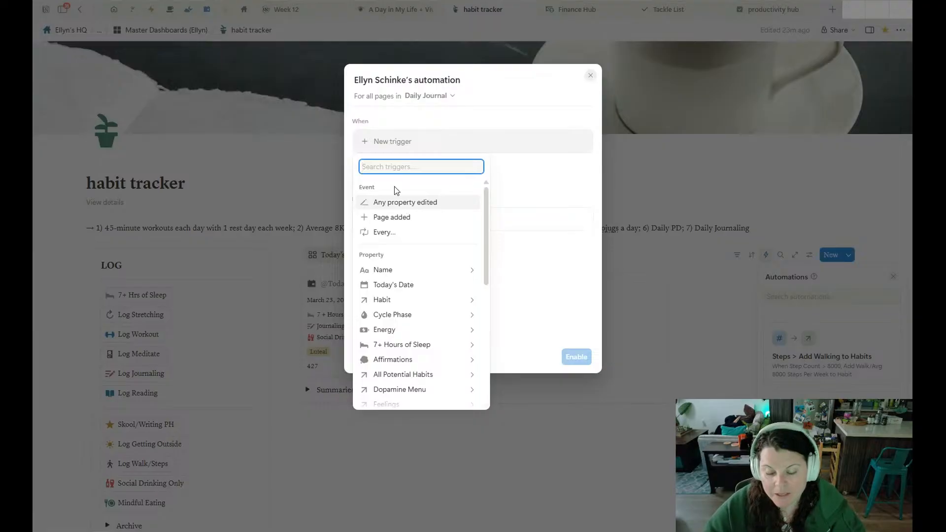
Try a recurring Every trigger, review its frequency options from Day to Year, then delete the trigger.
{"action": "left_click", "coordinate": [380, 236]}
{"action": "left_click", "coordinate": [424, 143]}
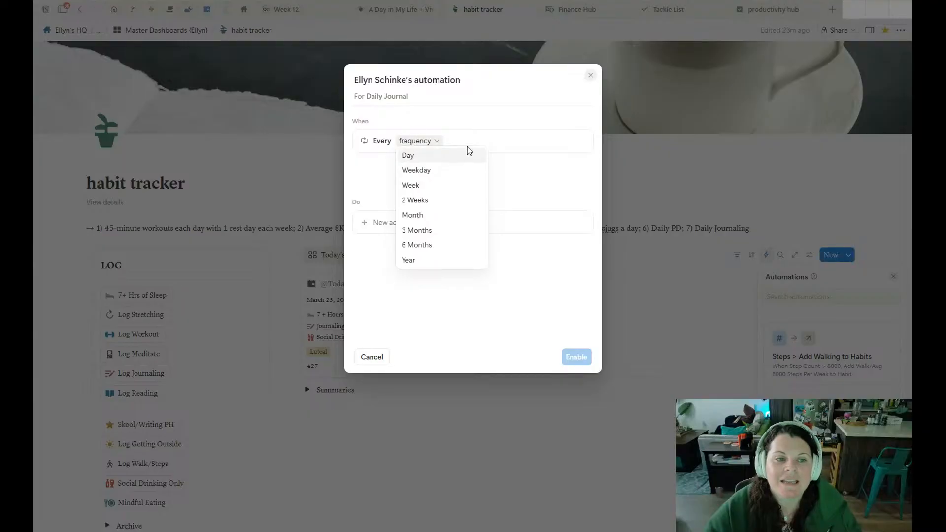
{"action": "left_click", "coordinate": [530, 187]}
{"action": "left_click", "coordinate": [581, 144]}
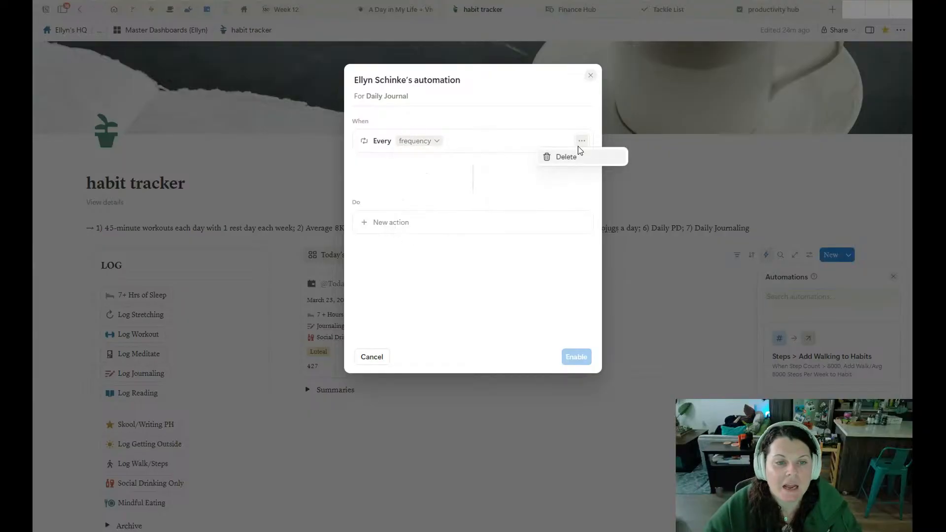
{"action": "left_click", "coordinate": [566, 154]}
Examine the condition options for a trigger based on the Name property, then return to the trigger choices.
{"action": "left_click", "coordinate": [389, 143]}
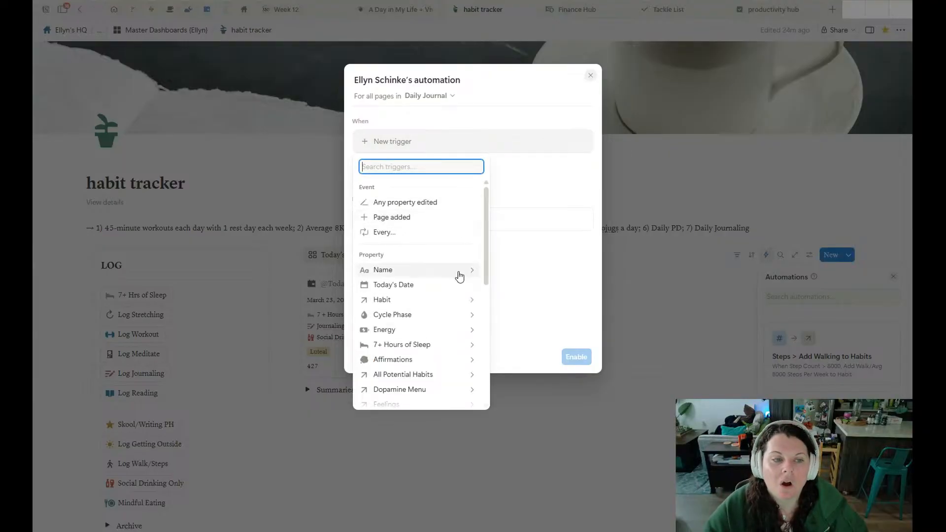
{"action": "left_click", "coordinate": [458, 270]}
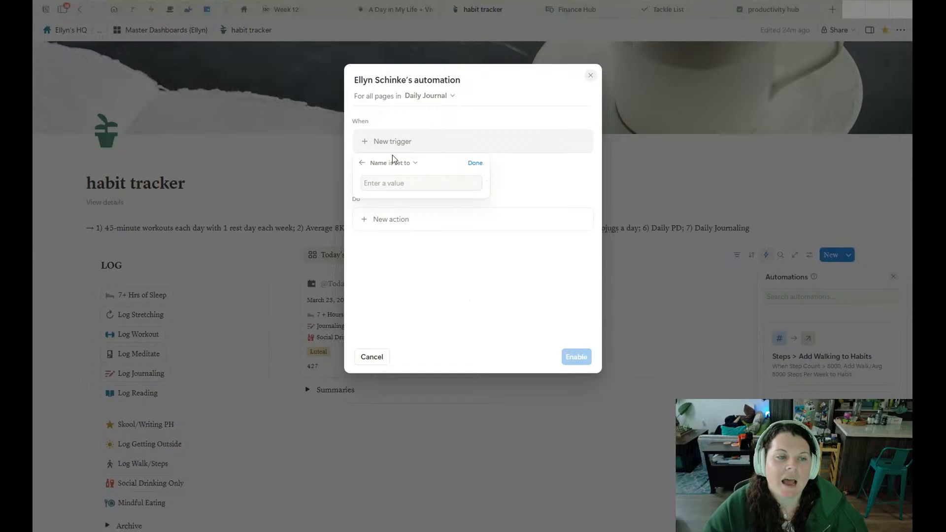
{"action": "left_click", "coordinate": [363, 163]}
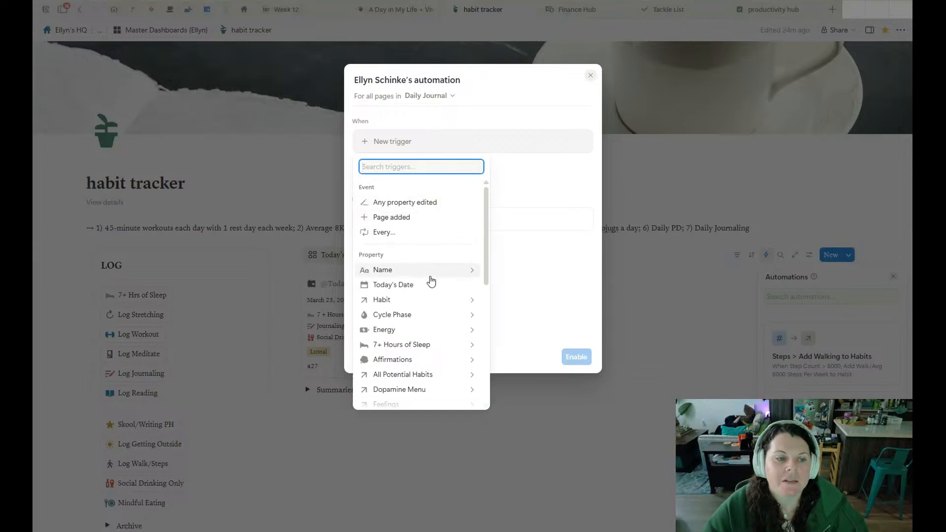
{"action": "left_click", "coordinate": [408, 219]}
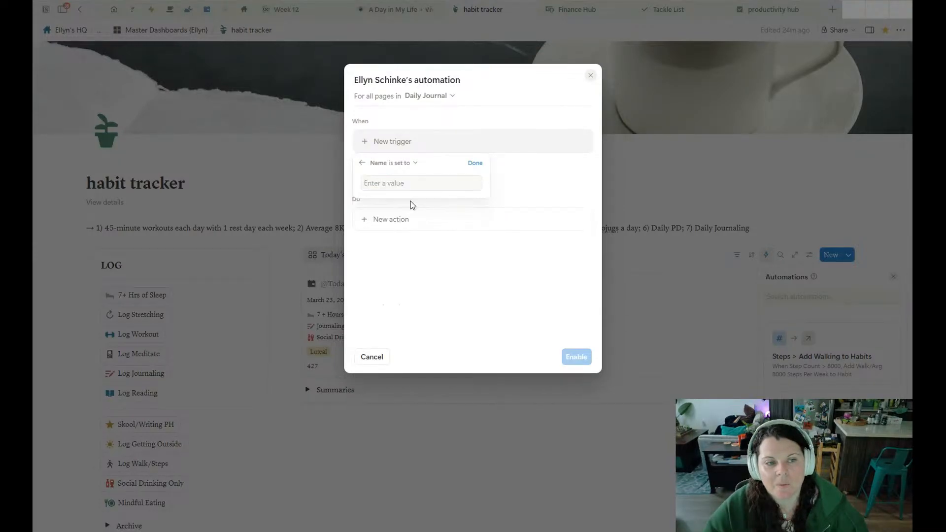
{"action": "left_click", "coordinate": [362, 162]}
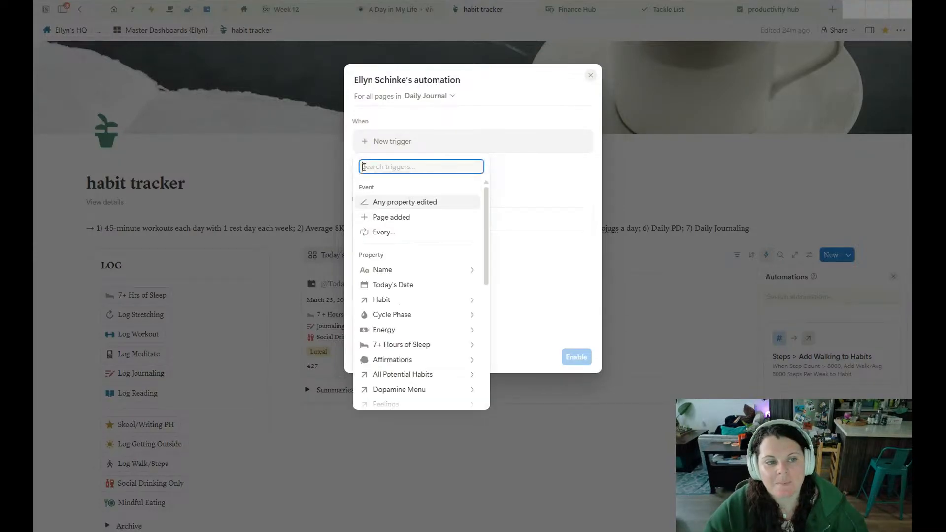
Try a trigger for when Today's Date is edited, then delete it from the automation.
{"action": "left_click", "coordinate": [413, 283]}
{"action": "left_click", "coordinate": [394, 154]}
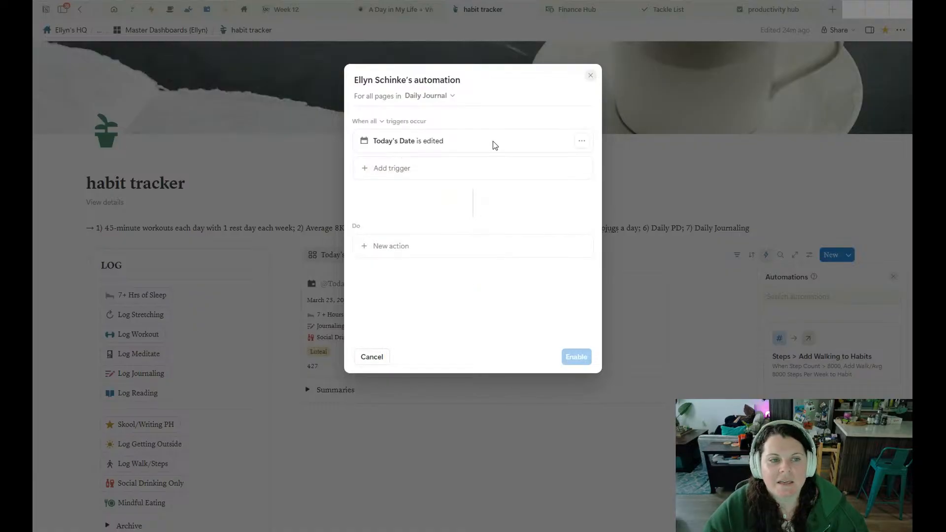
{"action": "left_click", "coordinate": [389, 168]}
{"action": "left_click", "coordinate": [581, 141]}
{"action": "left_click", "coordinate": [582, 141]}
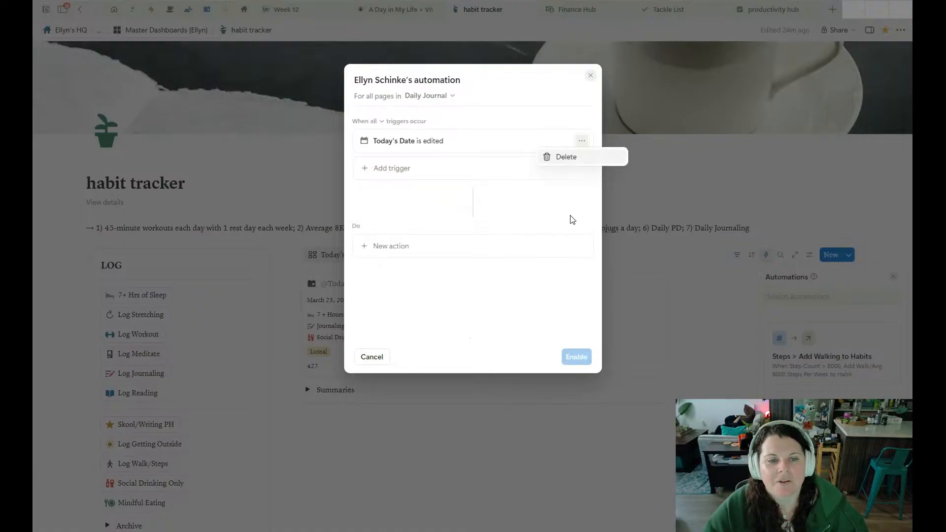
{"action": "left_click", "coordinate": [577, 161]}
Try a Habit property trigger without choosing any habit, then delete it from the automation.
{"action": "left_click", "coordinate": [429, 142]}
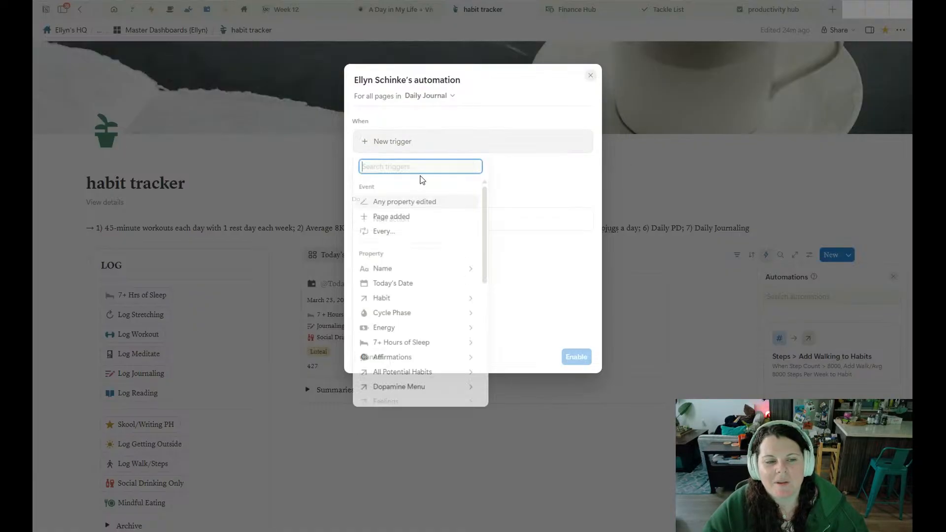
{"action": "left_click", "coordinate": [406, 301]}
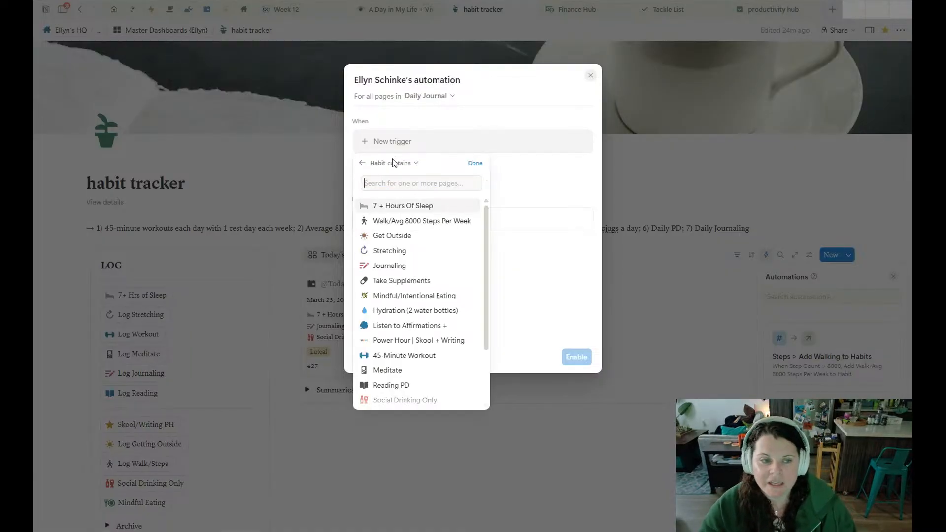
{"action": "left_click", "coordinate": [475, 162]}
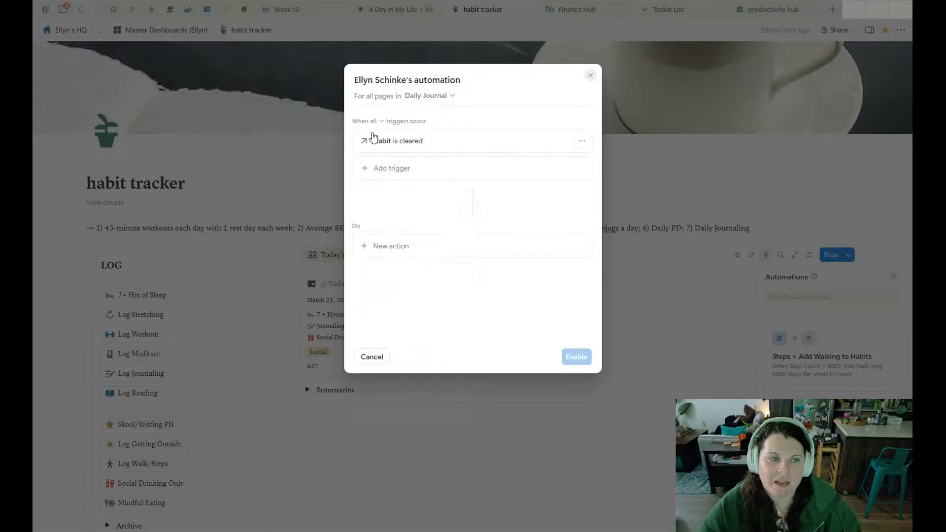
{"action": "left_click", "coordinate": [581, 141]}
{"action": "left_click", "coordinate": [590, 157]}
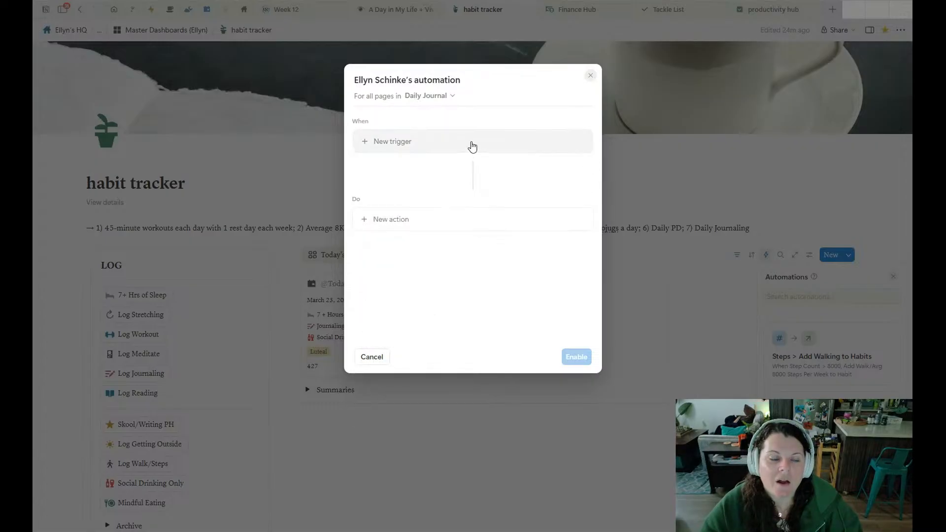
Examine the property-based triggers offered for the new Daily Journal automation, then close the trigger choices.
{"action": "left_click", "coordinate": [469, 142]}
{"action": "scroll", "coordinate": [428, 300], "scroll_direction": "down", "scroll_amount": 10}
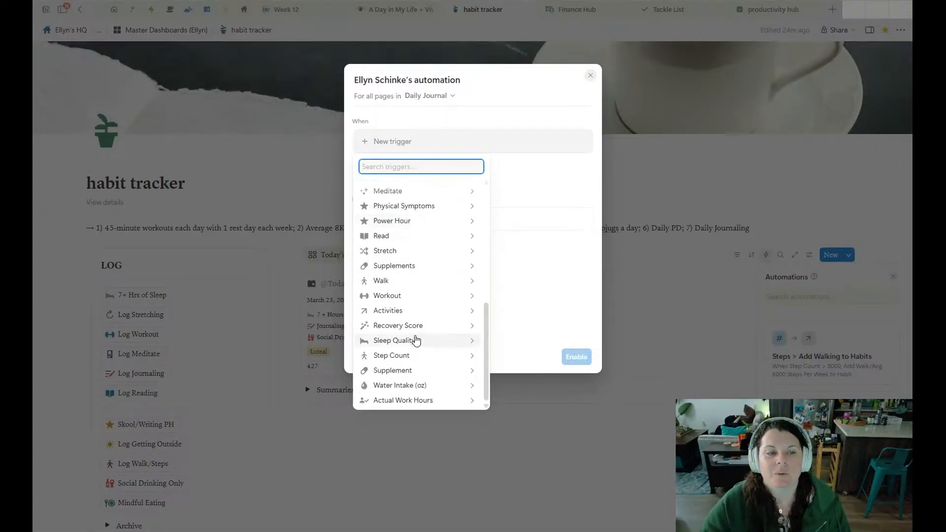
{"action": "scroll", "coordinate": [383, 280], "scroll_direction": "up", "scroll_amount": 3}
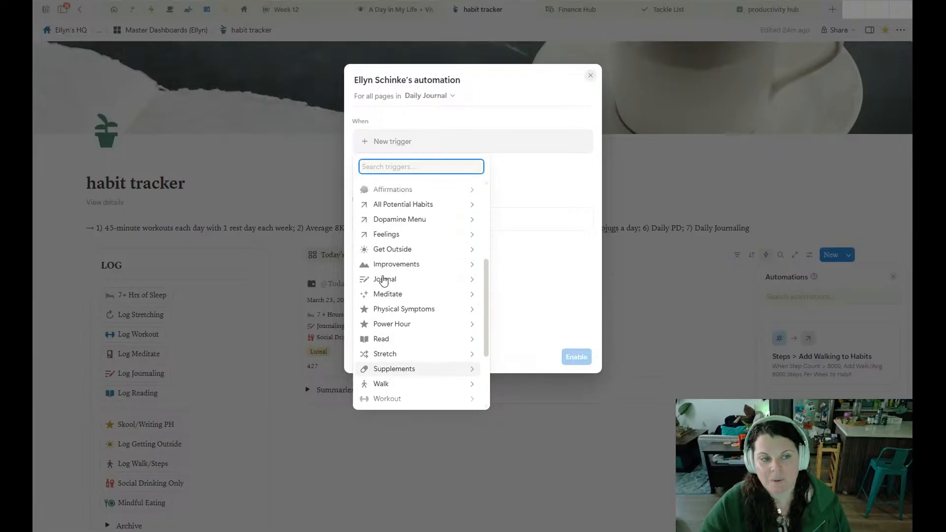
{"action": "scroll", "coordinate": [394, 268], "scroll_direction": "up", "scroll_amount": 5}
{"action": "scroll", "coordinate": [395, 266], "scroll_direction": "down", "scroll_amount": 4}
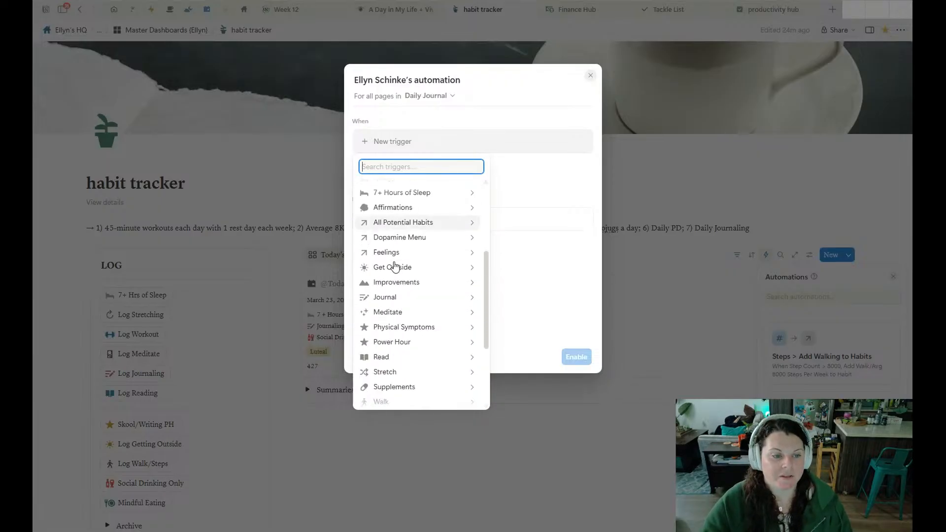
{"action": "scroll", "coordinate": [394, 267], "scroll_direction": "down", "scroll_amount": 3}
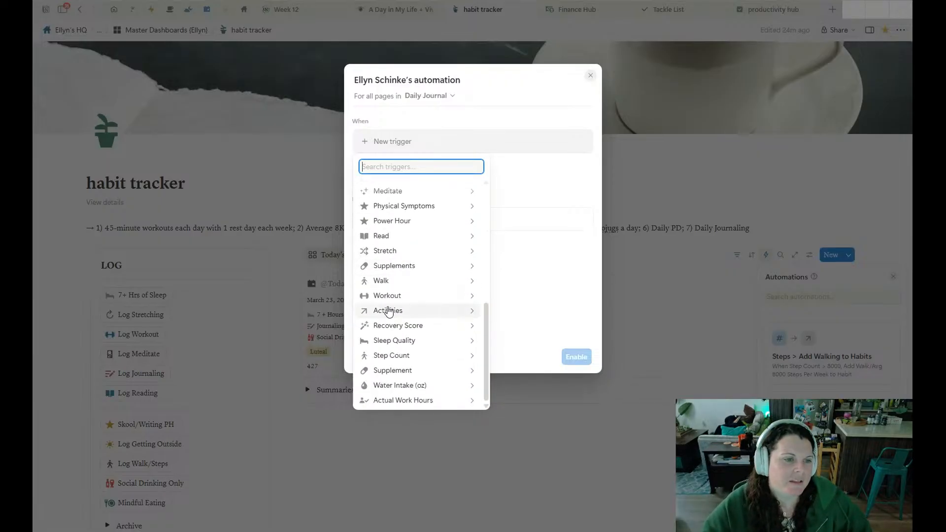
{"action": "scroll", "coordinate": [396, 372], "scroll_direction": "up", "scroll_amount": 5}
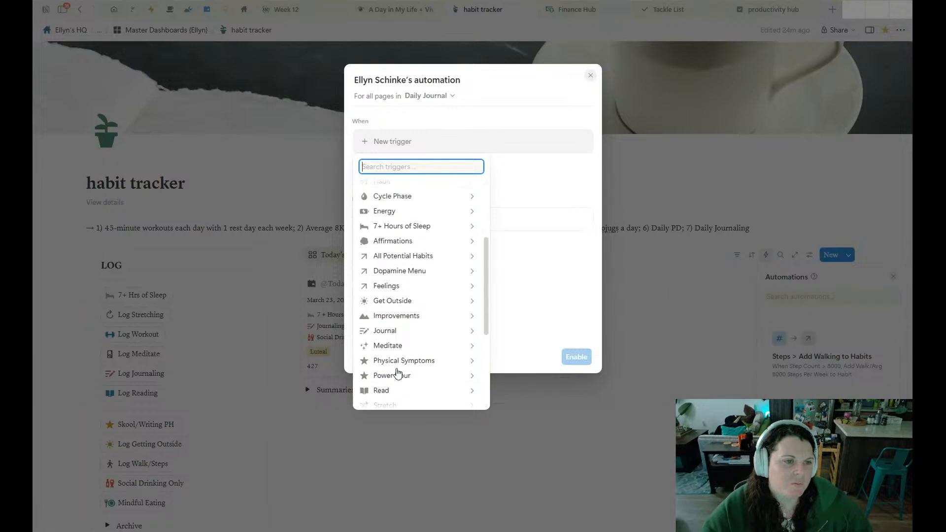
{"action": "scroll", "coordinate": [397, 371], "scroll_direction": "up", "scroll_amount": 3}
{"action": "left_click", "coordinate": [565, 162]}
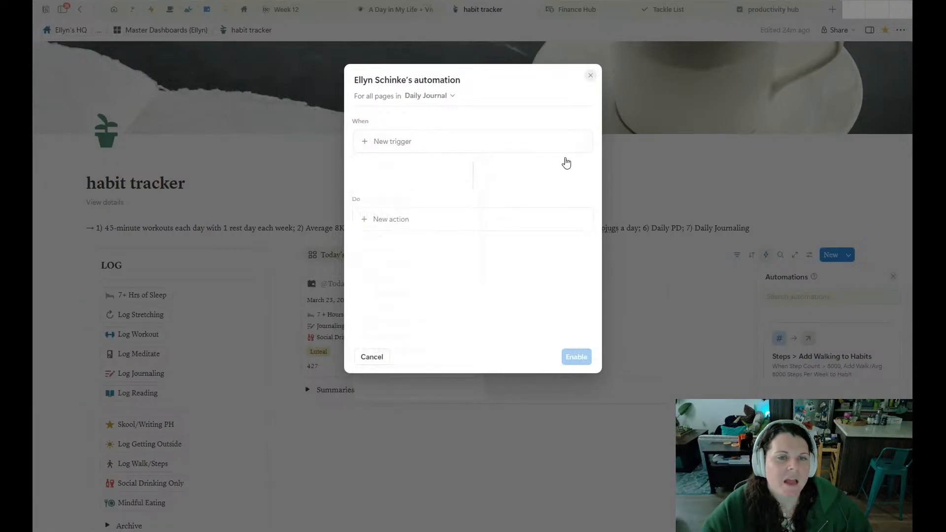
In the productivity hub, start an automation for all tasks and examine the options of its Status trigger.
{"action": "left_click", "coordinate": [754, 8]}
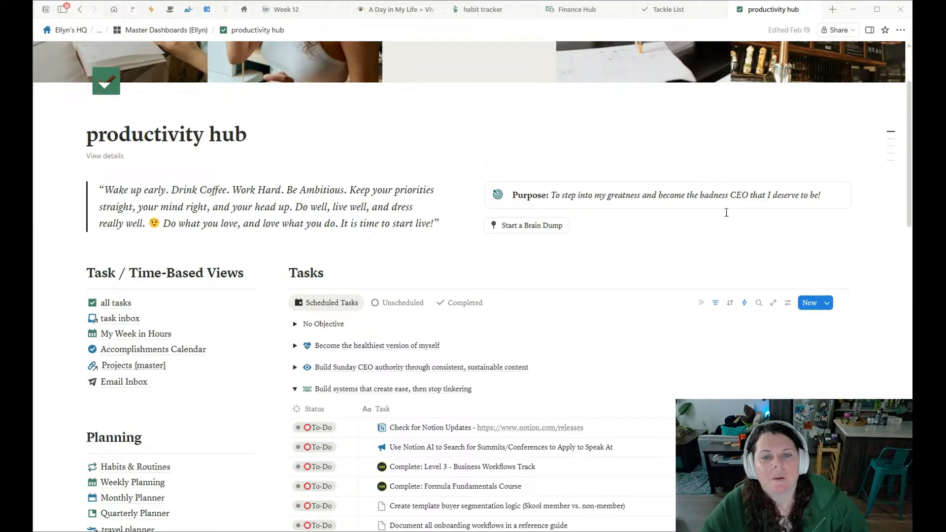
{"action": "left_click", "coordinate": [744, 303]}
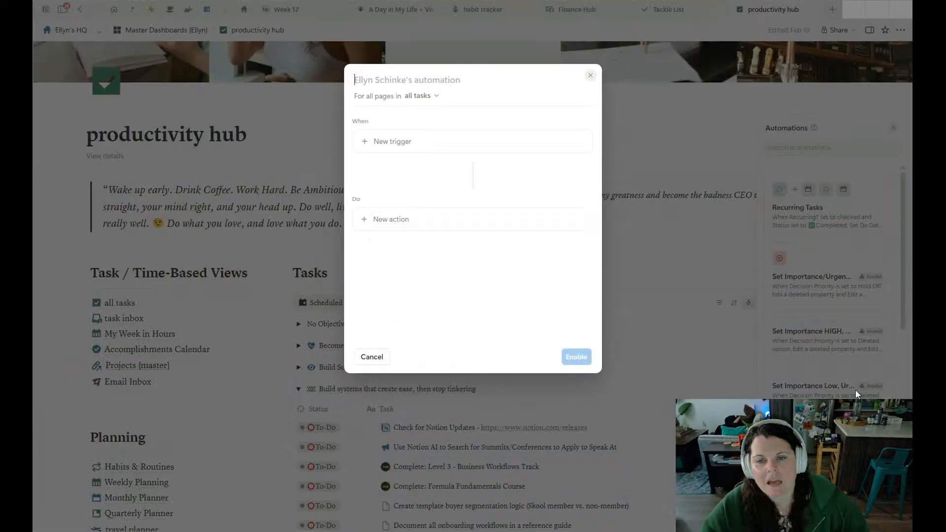
{"action": "left_click", "coordinate": [423, 144]}
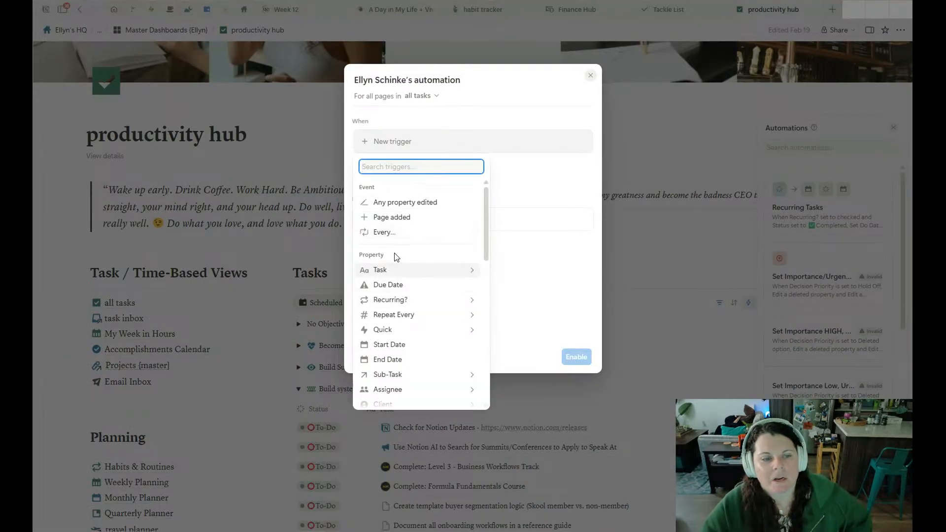
{"action": "type", "text": "stat"}
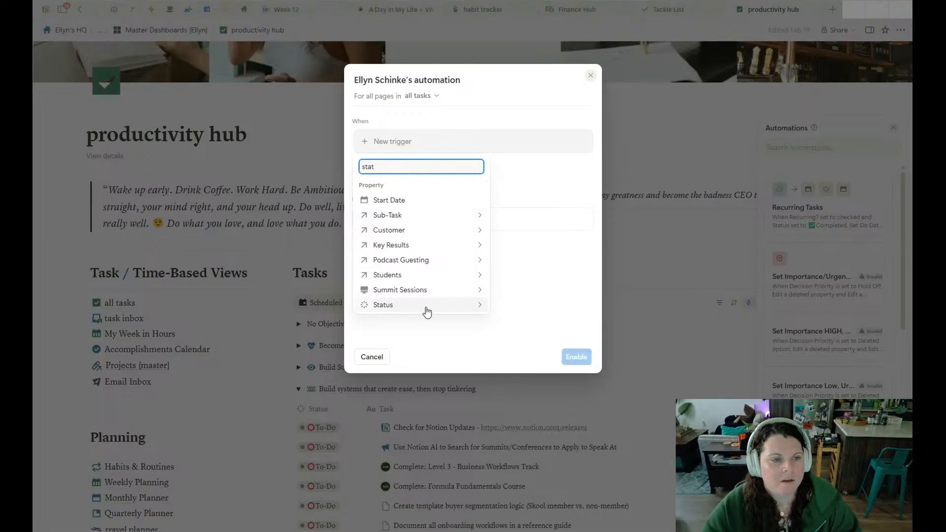
{"action": "left_click", "coordinate": [426, 305]}
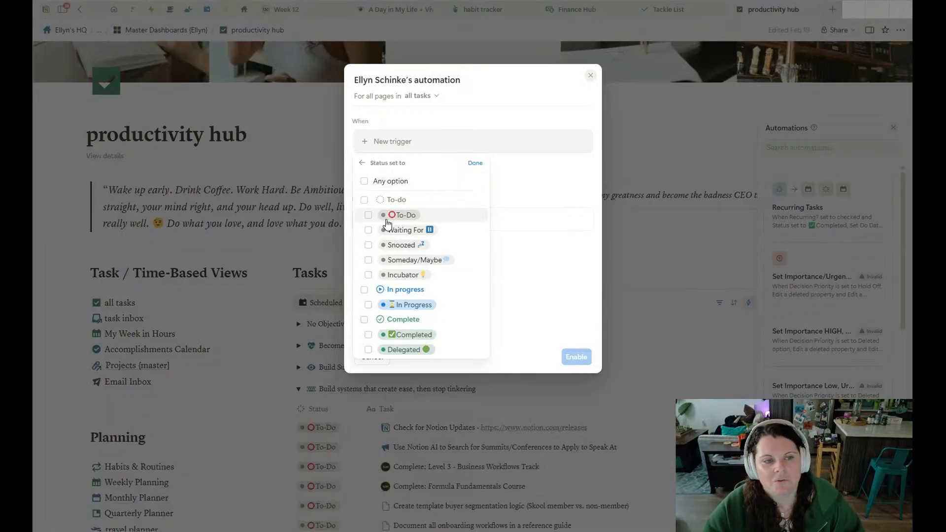
{"action": "left_click", "coordinate": [394, 304]}
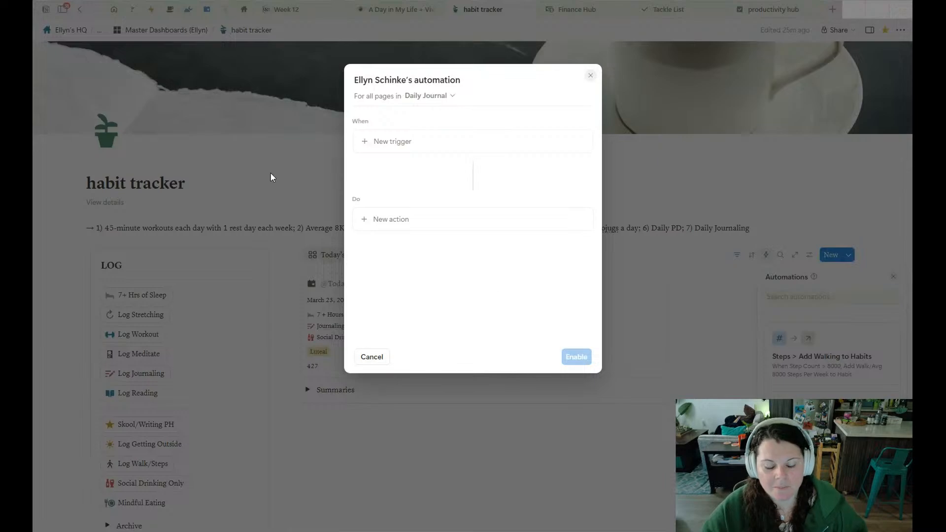
Examine the Daily Journal automation's action choices and the properties available under Edit property, then close the new automation.
{"action": "left_click", "coordinate": [411, 219]}
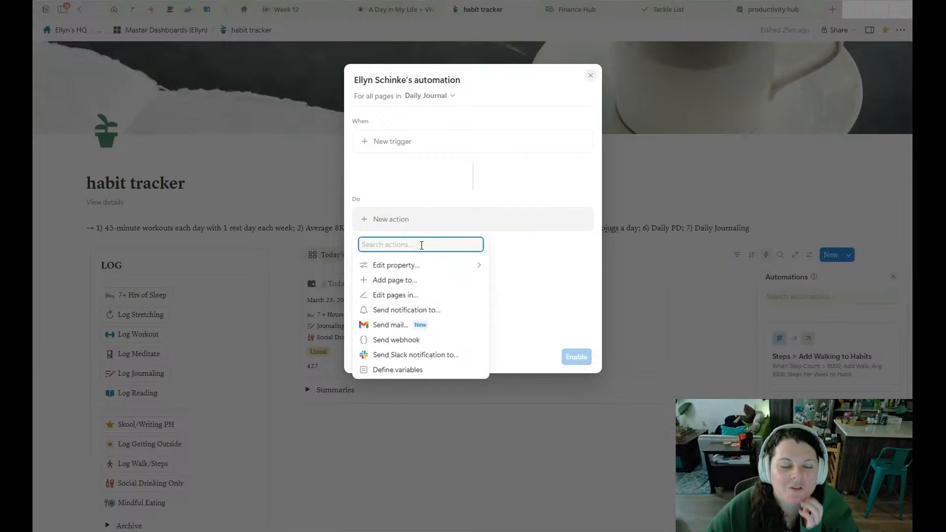
{"action": "left_click", "coordinate": [431, 217]}
{"action": "left_click", "coordinate": [405, 147]}
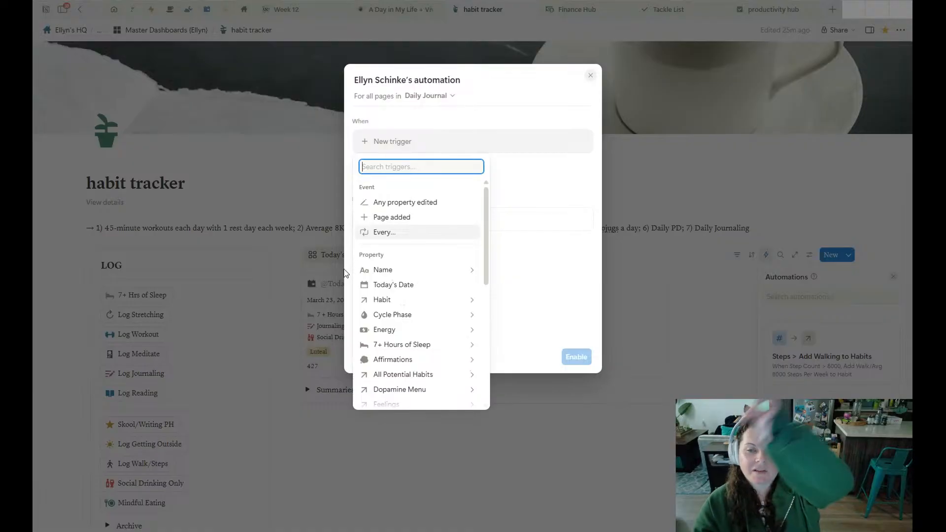
{"action": "left_click", "coordinate": [547, 165]}
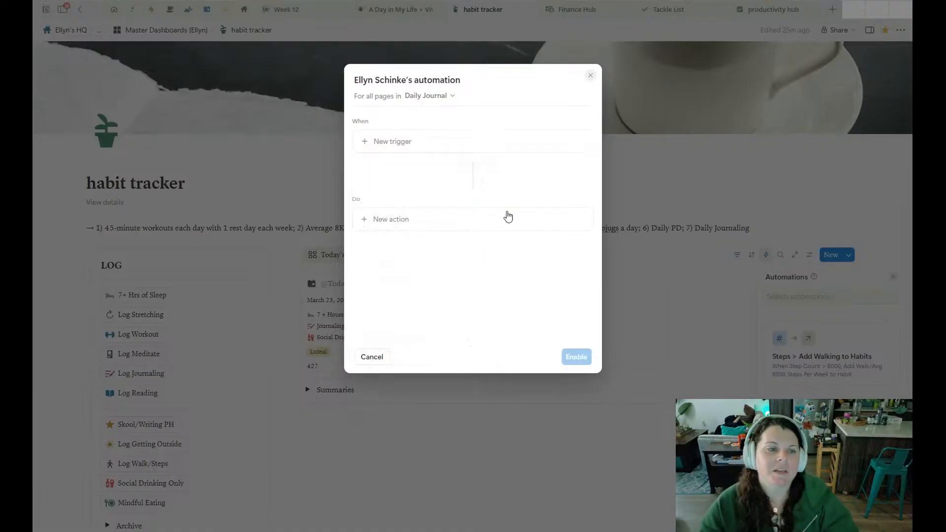
{"action": "left_click", "coordinate": [412, 223]}
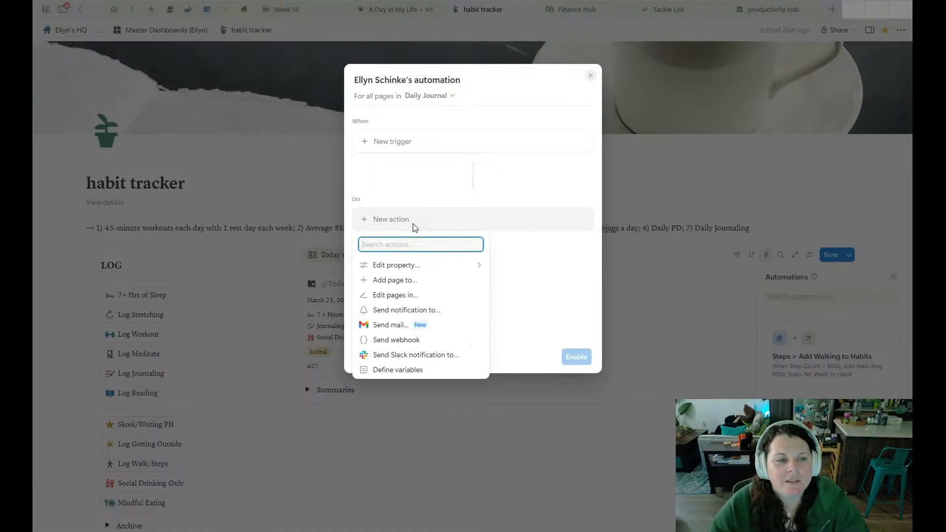
{"action": "left_click", "coordinate": [408, 265]}
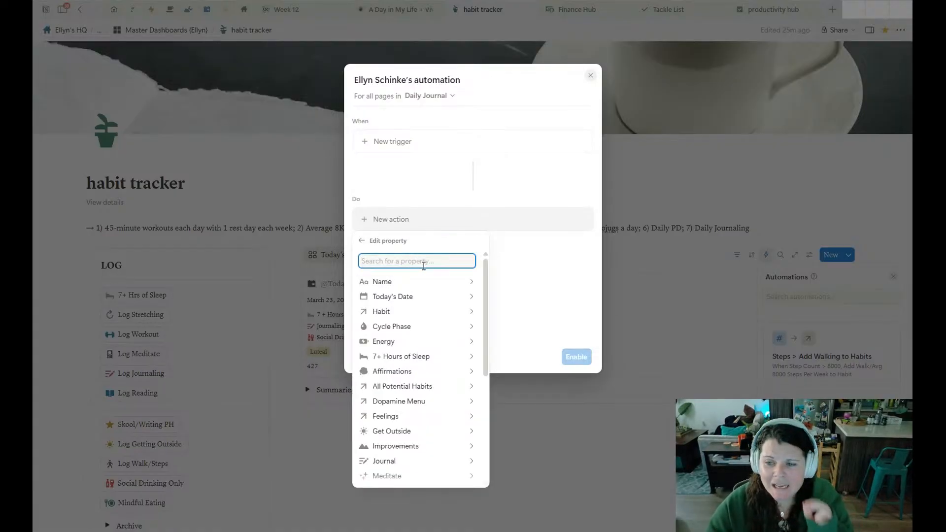
{"action": "left_click", "coordinate": [529, 274]}
{"action": "left_click", "coordinate": [839, 339]}
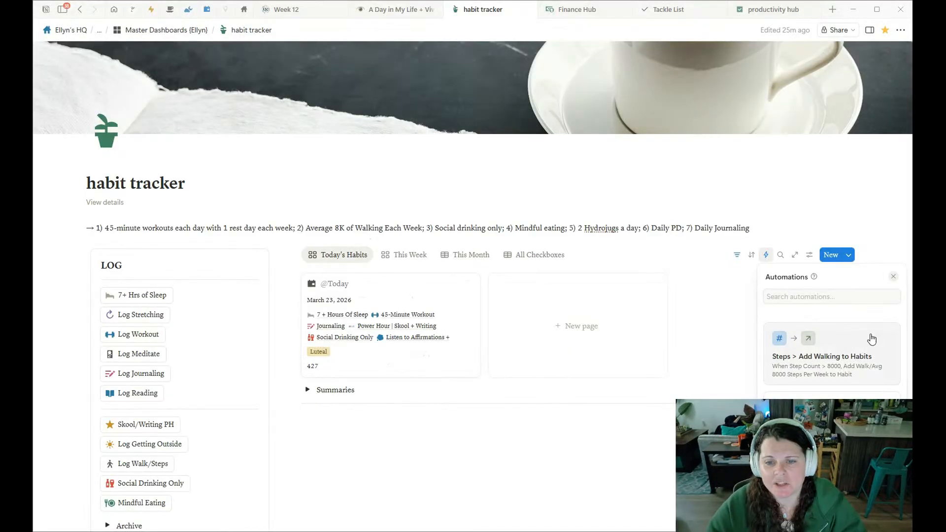
Examine the Steps > Add Walking to Habits automation and the further actions it could take, then close it unchanged.
{"action": "left_click", "coordinate": [883, 341]}
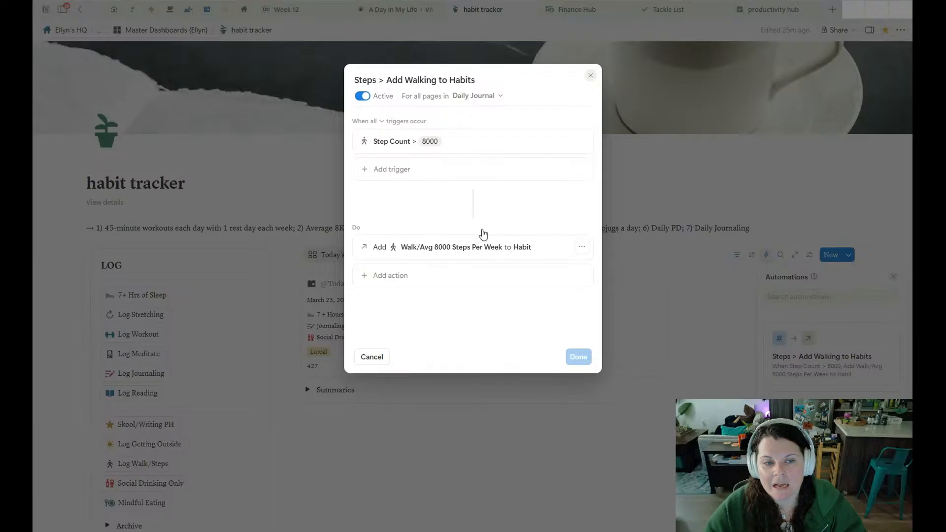
{"action": "left_click", "coordinate": [831, 339]}
{"action": "left_click", "coordinate": [886, 333]}
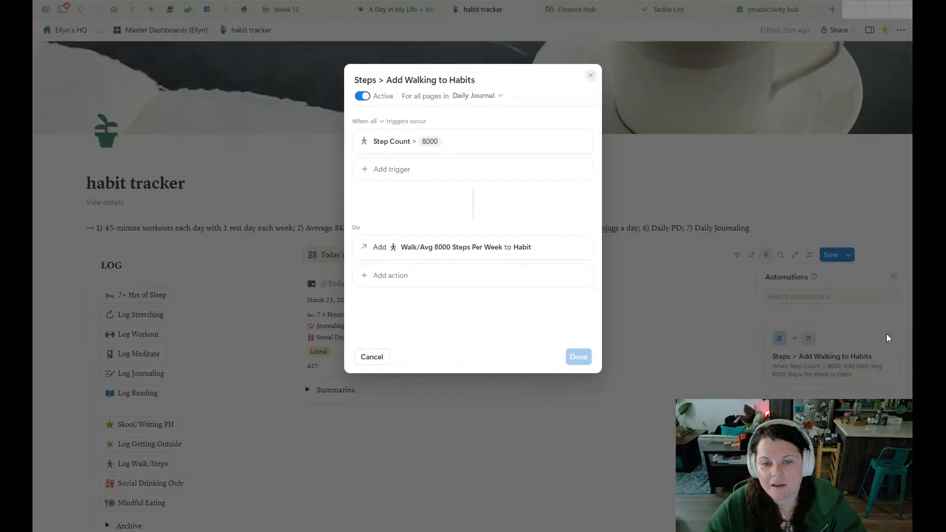
{"action": "left_click", "coordinate": [473, 280]}
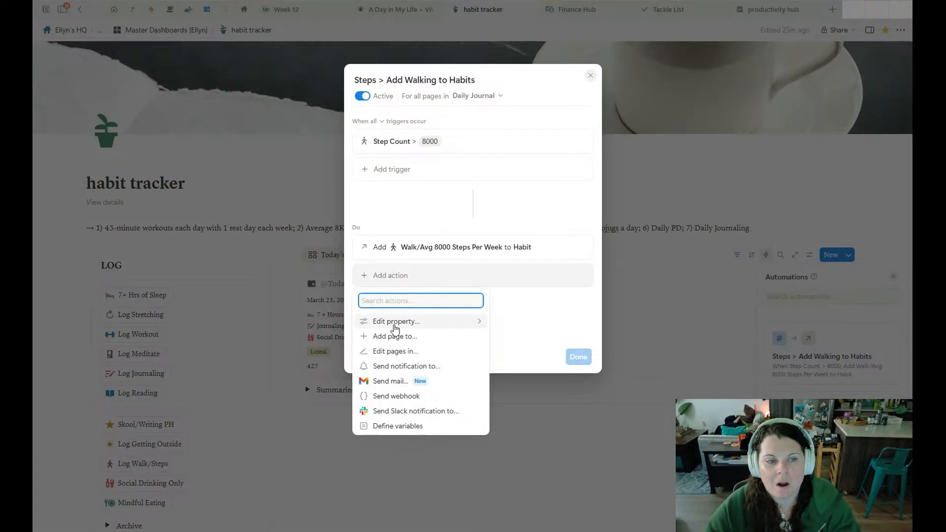
{"action": "left_click", "coordinate": [695, 304]}
{"action": "left_click", "coordinate": [809, 242]}
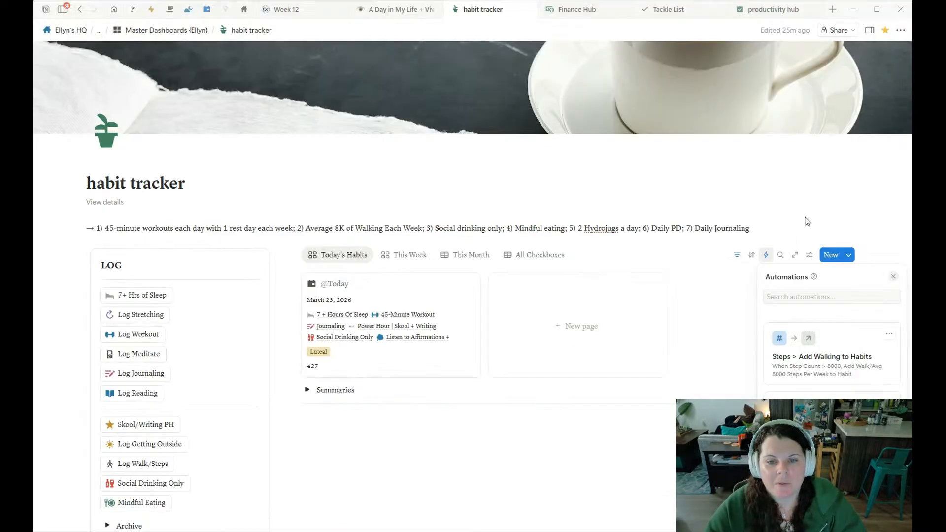
Start a new Daily Journal automation and display its available actions.
{"action": "left_click", "coordinate": [820, 468]}
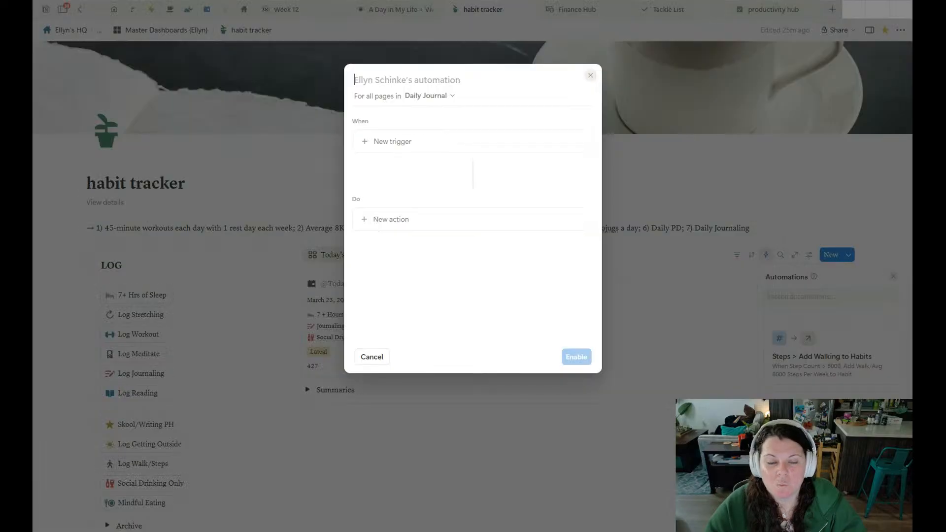
{"action": "left_click", "coordinate": [466, 217]}
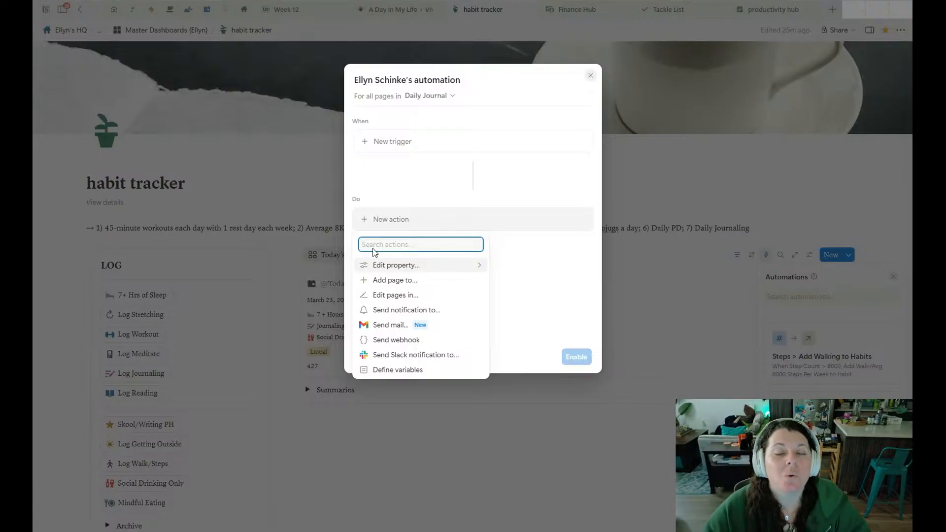
Search for "podcast" and open the Podcast Submissions page in a new tab.
{"action": "left_click", "coordinate": [832, 11]}
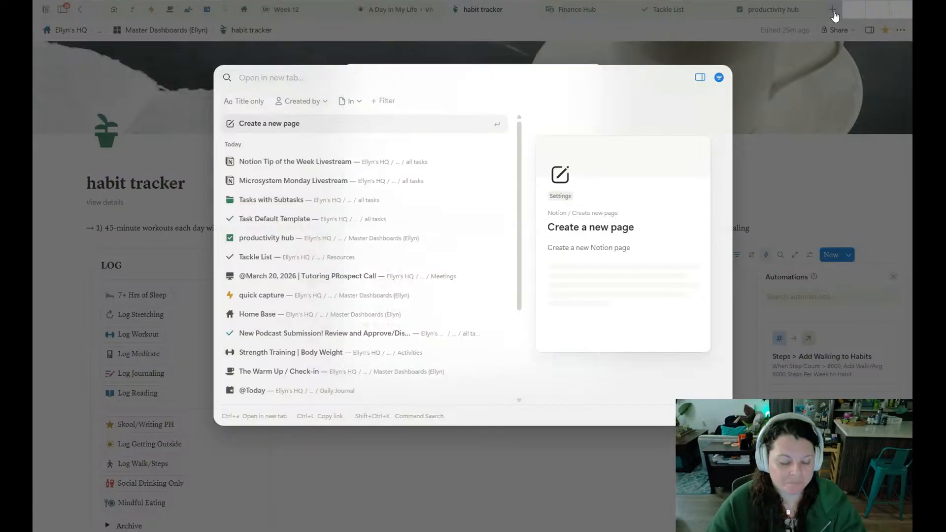
{"action": "type", "text": "podcast"}
{"action": "key", "text": "Return"}
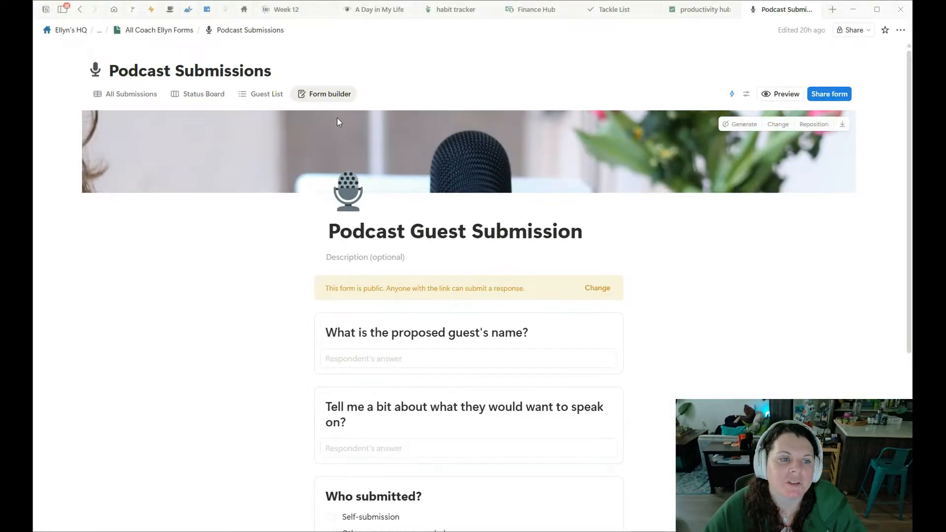
Move the Form builder view ahead of All Submissions, look over the submissions table, and return to the form.
{"action": "left_click_drag", "start_coordinate": [344, 96], "coordinate": [137, 97]}
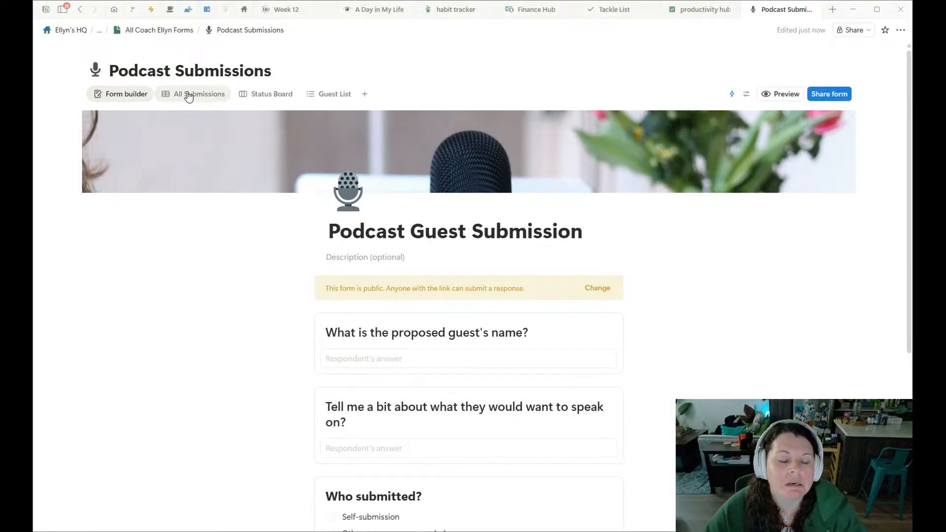
{"action": "left_click", "coordinate": [188, 96]}
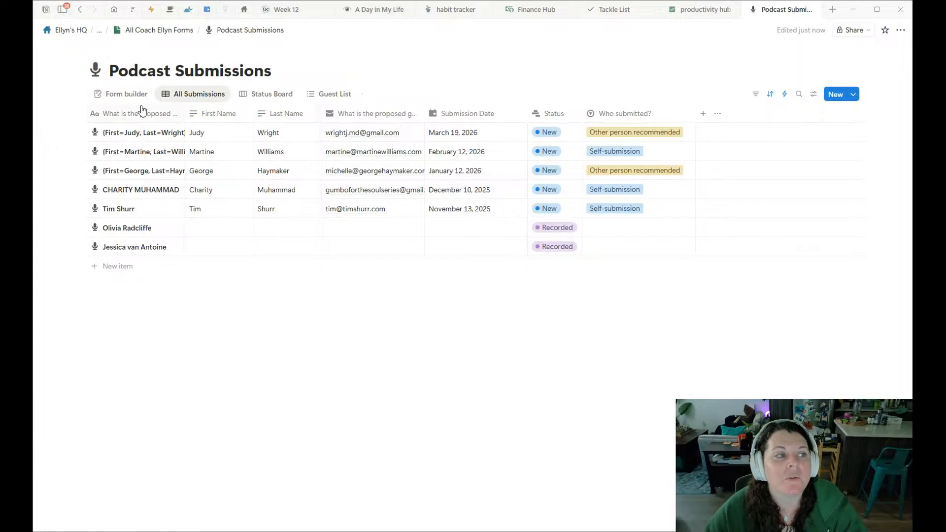
{"action": "left_click", "coordinate": [123, 94]}
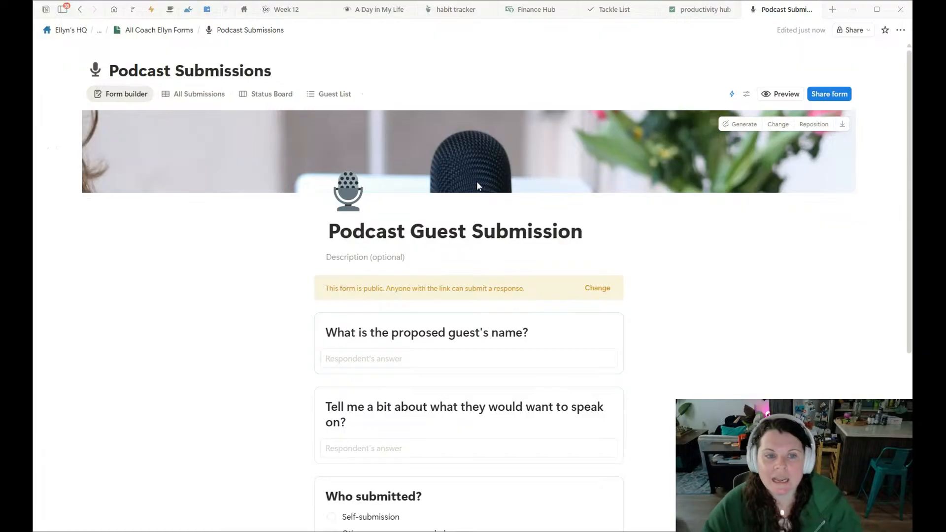
Try a Podcast Submissions automation with a Page added trigger and an Add page to action, then discard it.
{"action": "left_click", "coordinate": [732, 94]}
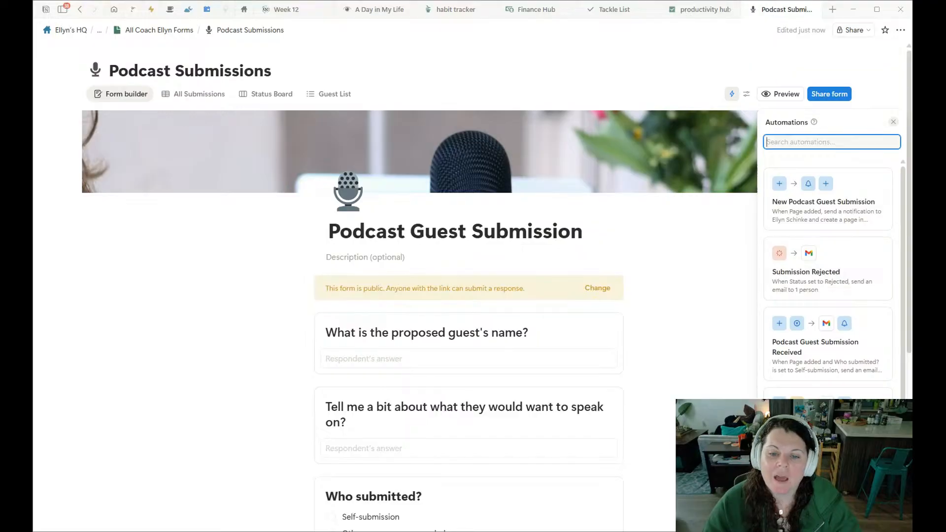
{"action": "left_click", "coordinate": [813, 512]}
{"action": "left_click", "coordinate": [475, 147]}
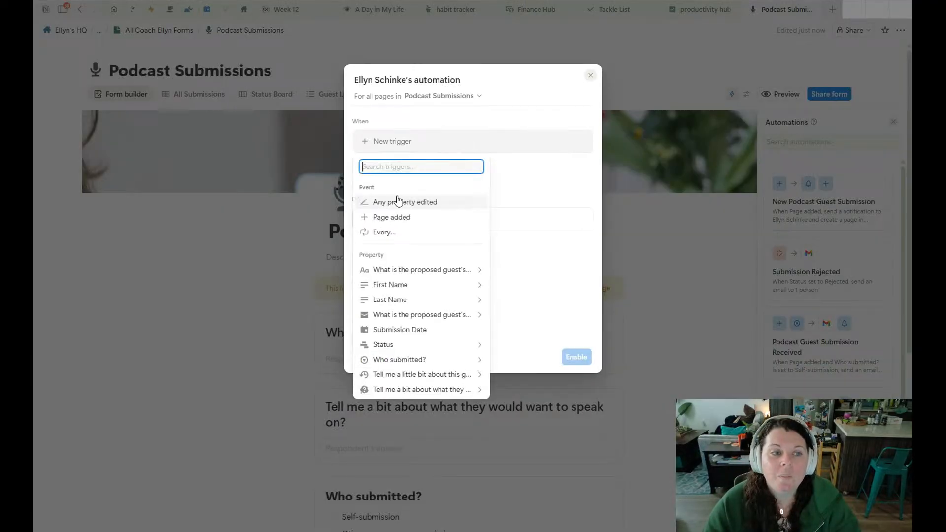
{"action": "left_click", "coordinate": [395, 215]}
{"action": "left_click", "coordinate": [400, 245]}
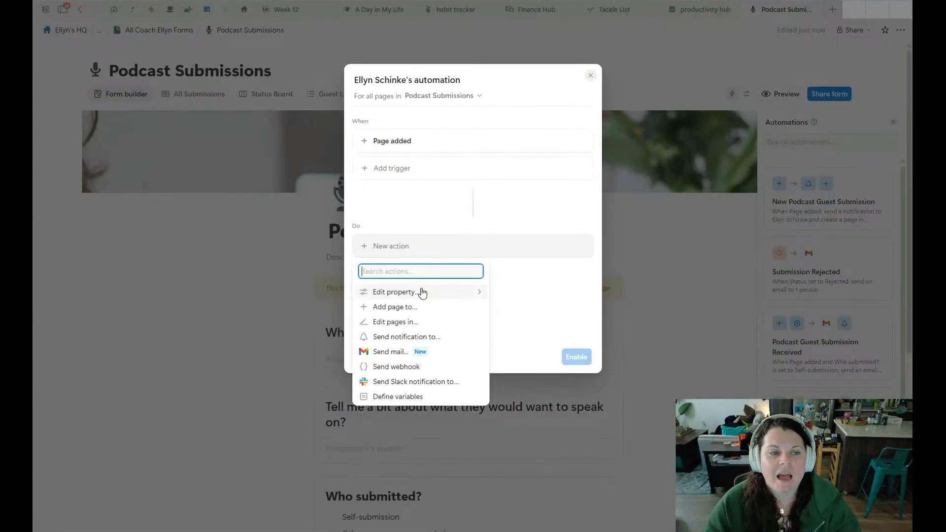
{"action": "left_click", "coordinate": [412, 305]}
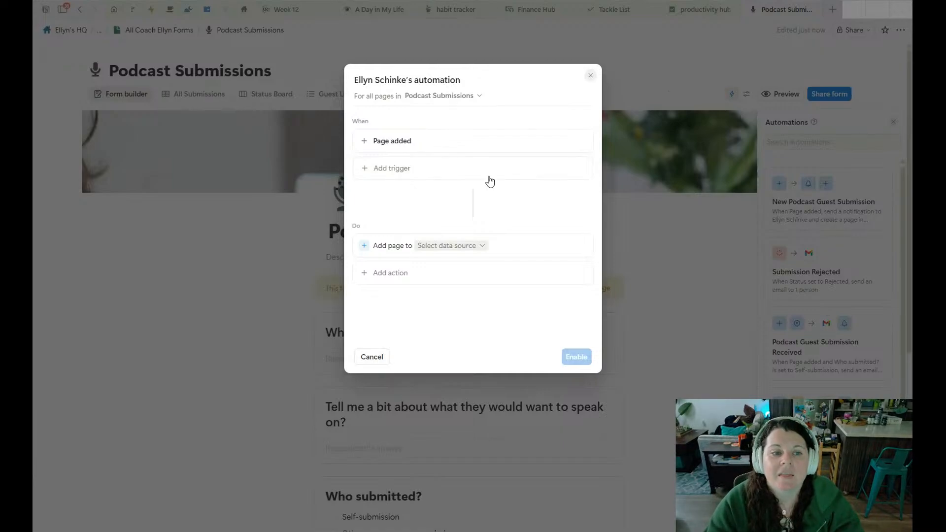
{"action": "left_click", "coordinate": [753, 20]}
{"action": "left_click", "coordinate": [473, 291]}
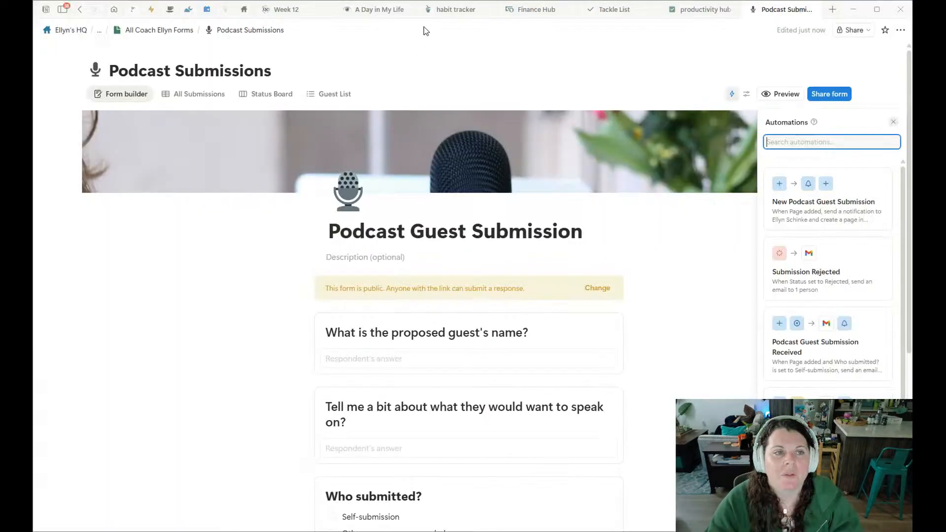
Try an Edit pages in action targeting Daily Journal in the habit tracker automation, view its editable properties, and delete the action.
{"action": "left_click", "coordinate": [455, 9]}
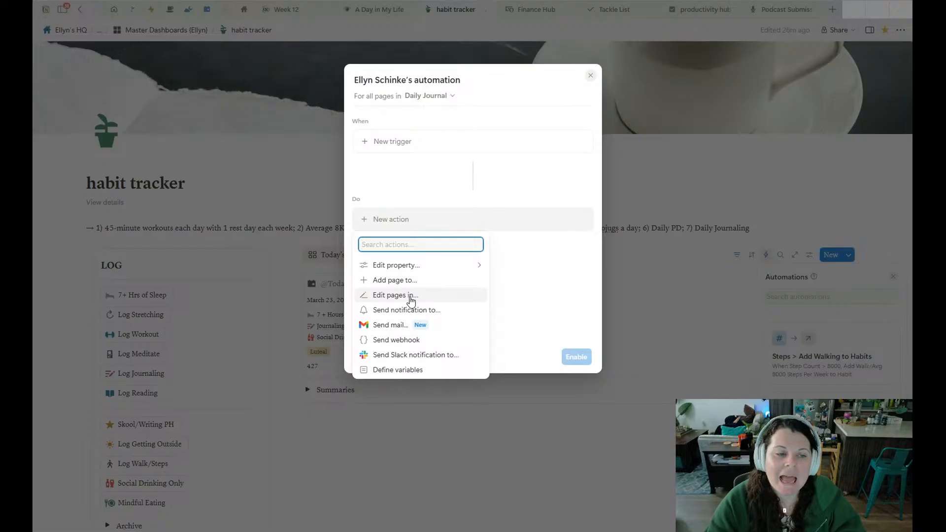
{"action": "left_click", "coordinate": [411, 295]}
{"action": "left_click", "coordinate": [437, 218]}
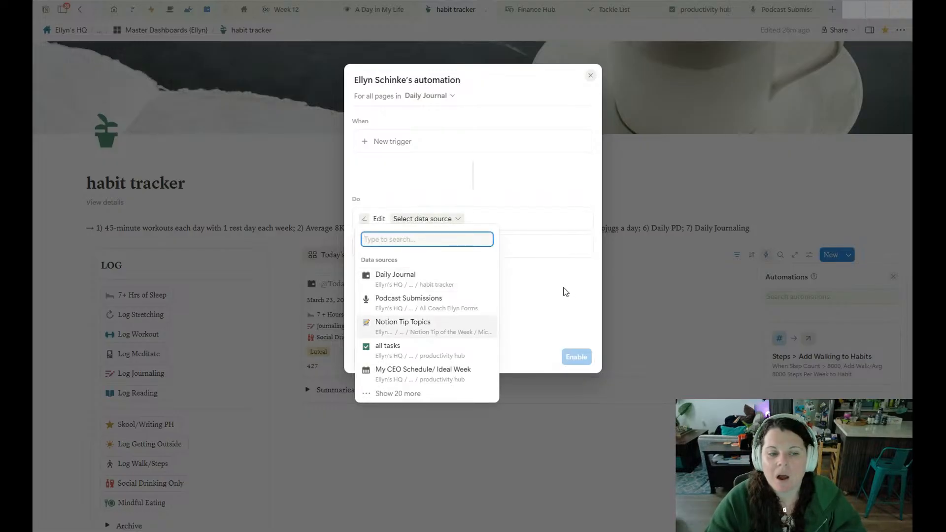
{"action": "left_click", "coordinate": [565, 292]}
{"action": "left_click", "coordinate": [428, 220]}
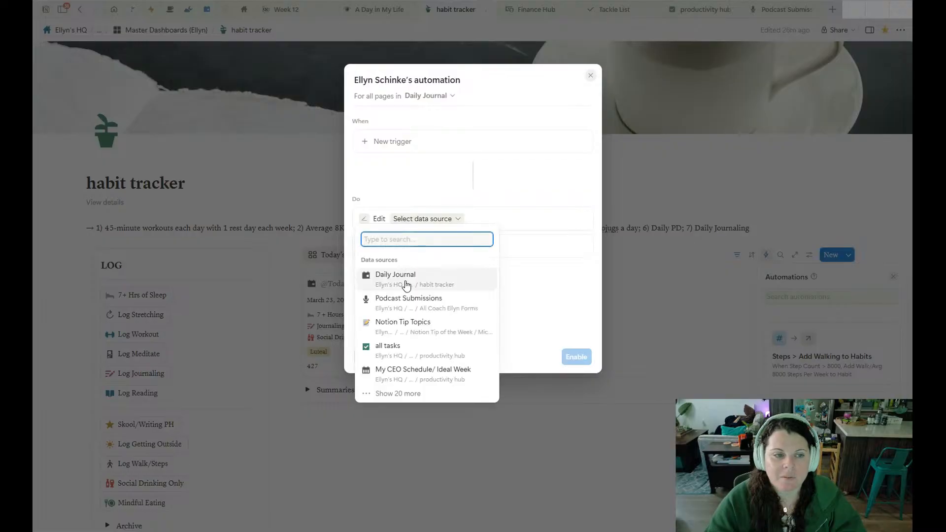
{"action": "left_click", "coordinate": [406, 286]}
{"action": "left_click", "coordinate": [407, 249]}
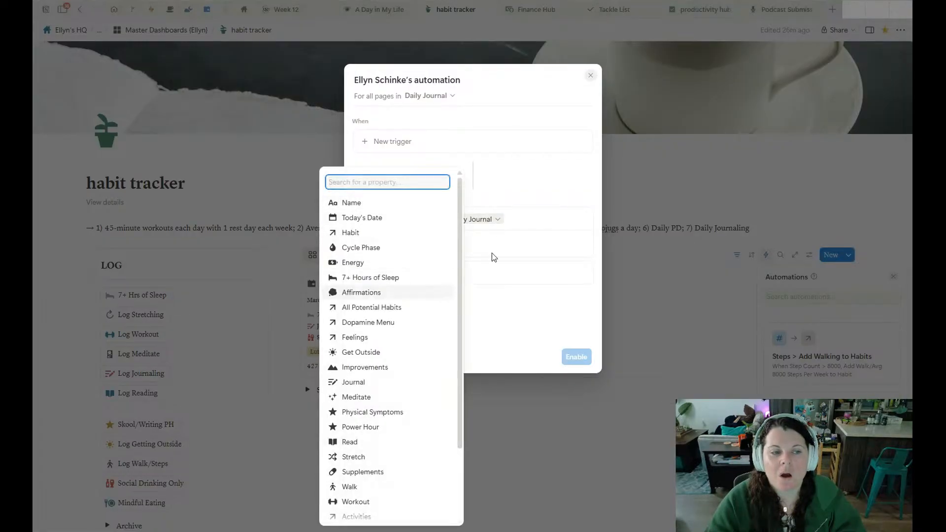
{"action": "left_click", "coordinate": [540, 336]}
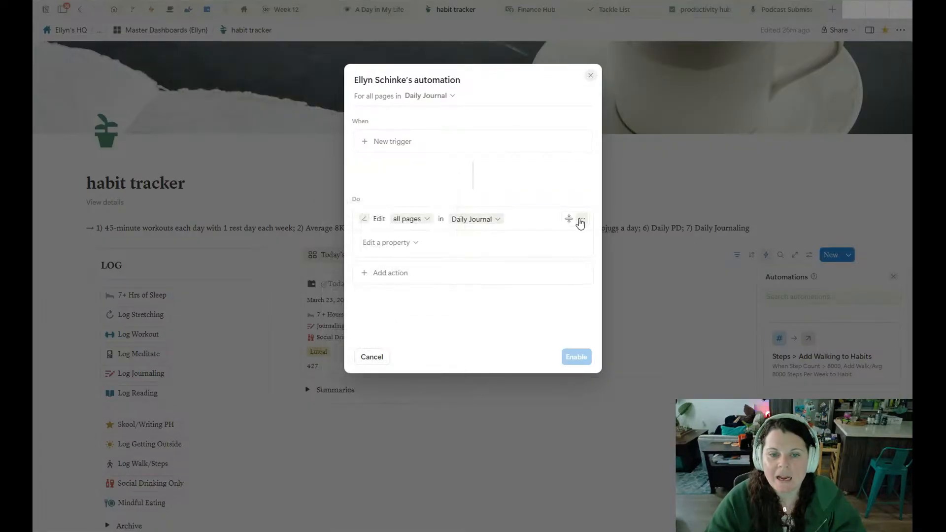
{"action": "left_click", "coordinate": [581, 219]}
{"action": "left_click", "coordinate": [585, 285]}
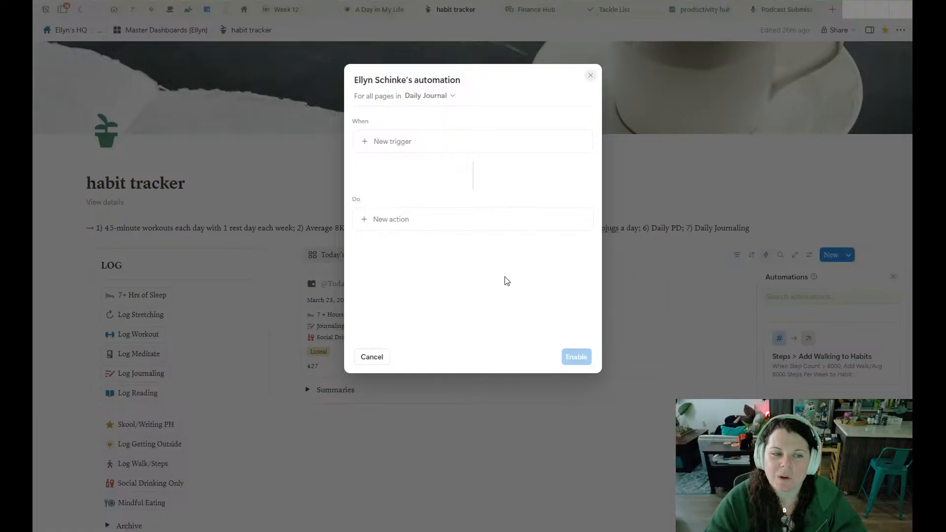
Review the action types and triggers available for the Daily Journal automation.
{"action": "left_click", "coordinate": [399, 222]}
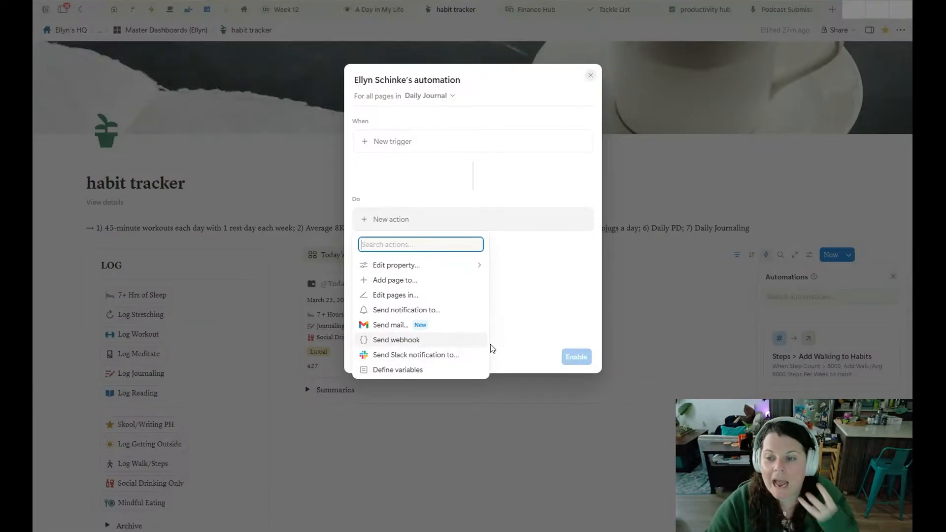
{"action": "left_click", "coordinate": [524, 324]}
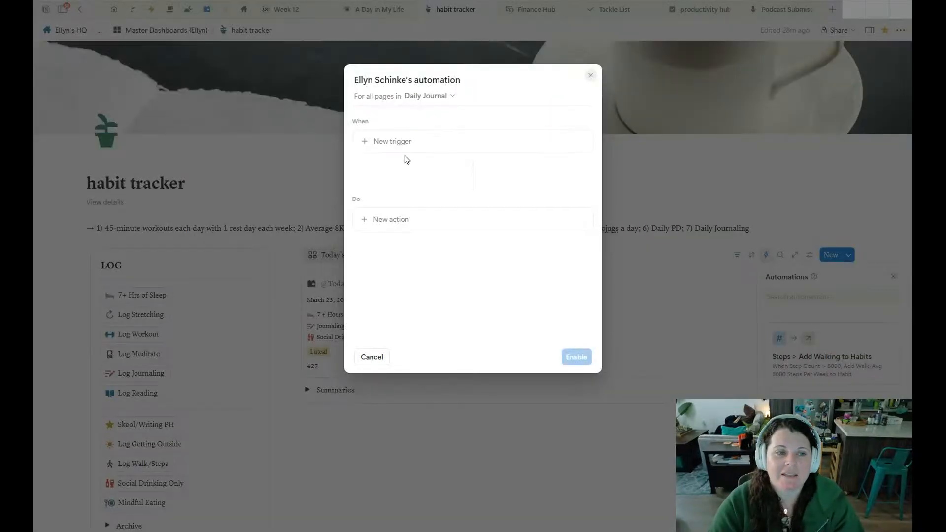
{"action": "left_click", "coordinate": [405, 146]}
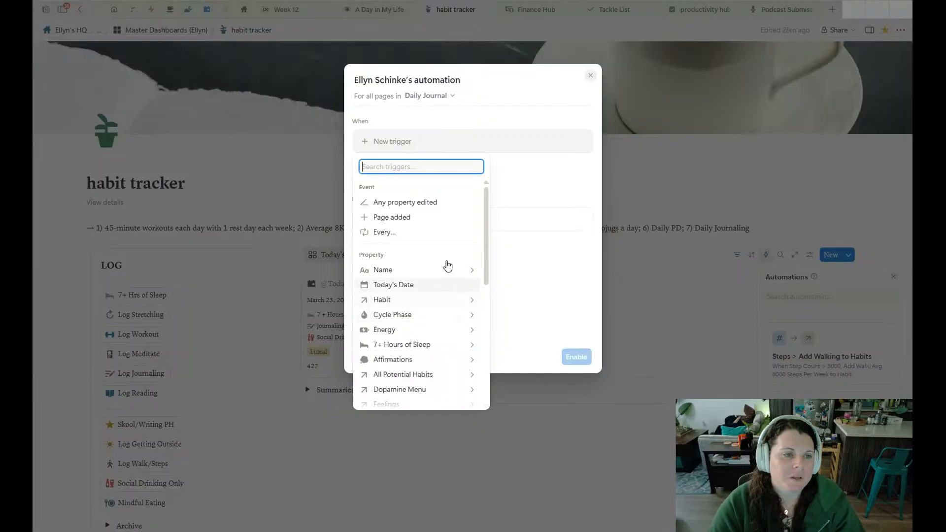
{"action": "left_click", "coordinate": [543, 175]}
In the productivity hub's new all tasks automation, define the trigger as Status set to Completed.
{"action": "left_click", "coordinate": [783, 9]}
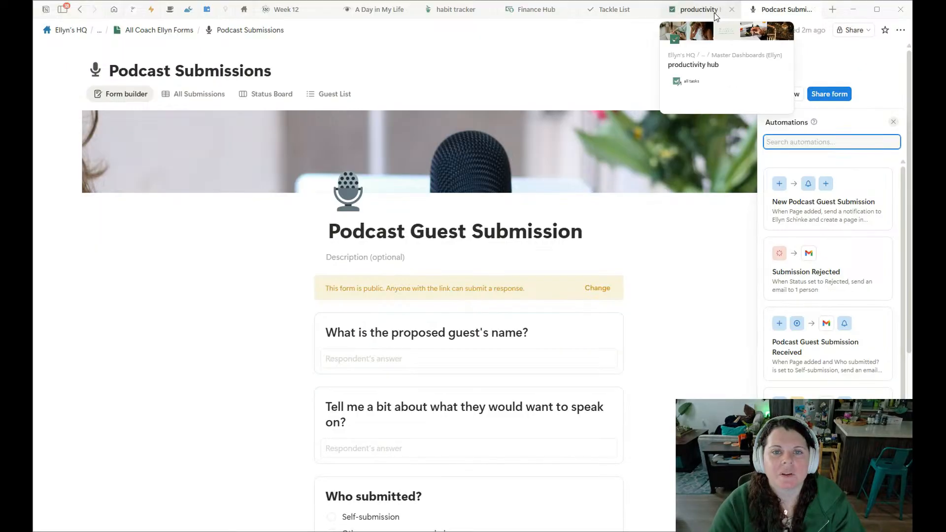
{"action": "left_click", "coordinate": [706, 9]}
{"action": "left_click", "coordinate": [408, 147]}
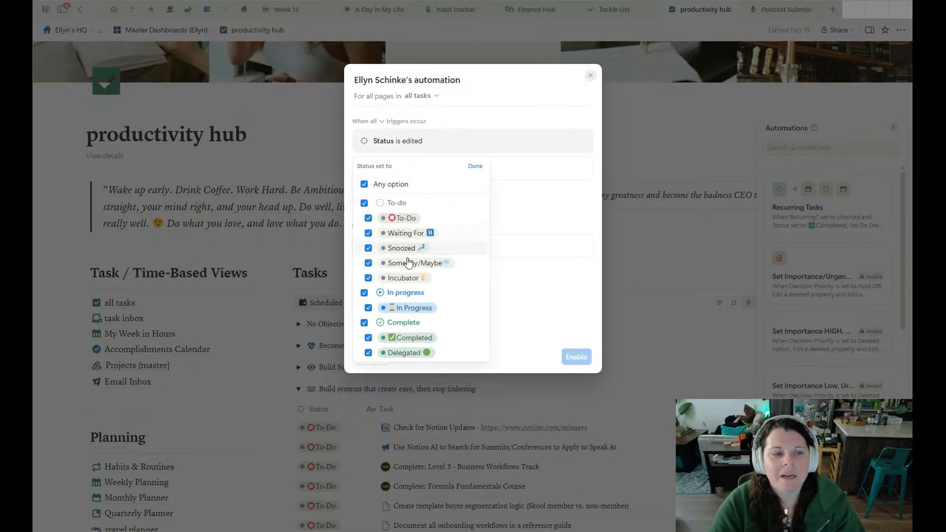
{"action": "left_click", "coordinate": [368, 338]}
{"action": "left_click", "coordinate": [474, 167]}
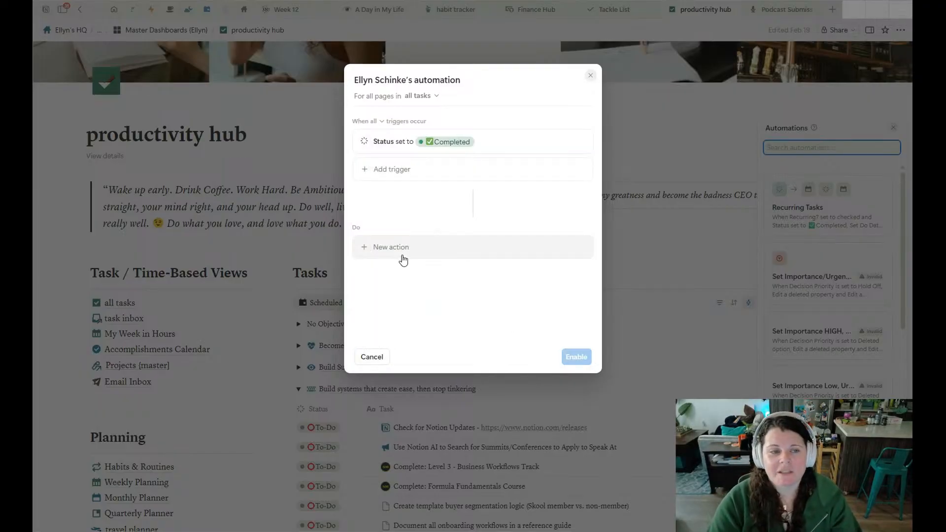
Add a Send notification action for specific people and choose the workspace owner as the recipient.
{"action": "left_click", "coordinate": [402, 255]}
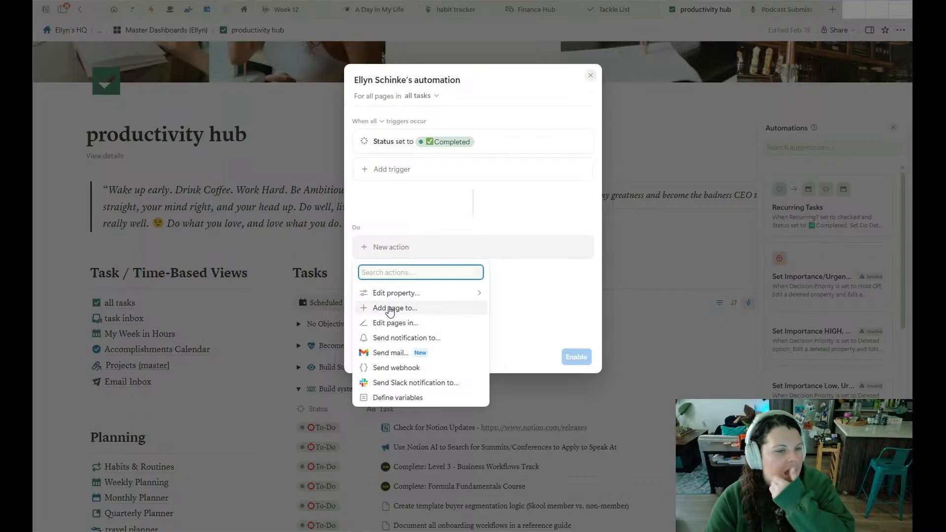
{"action": "left_click", "coordinate": [401, 338]}
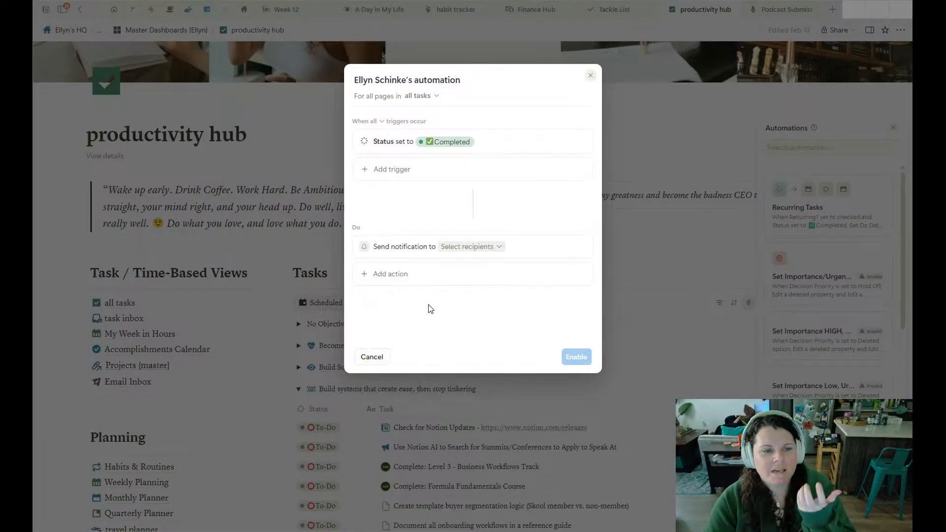
{"action": "left_click", "coordinate": [480, 247]}
{"action": "left_click", "coordinate": [436, 263]}
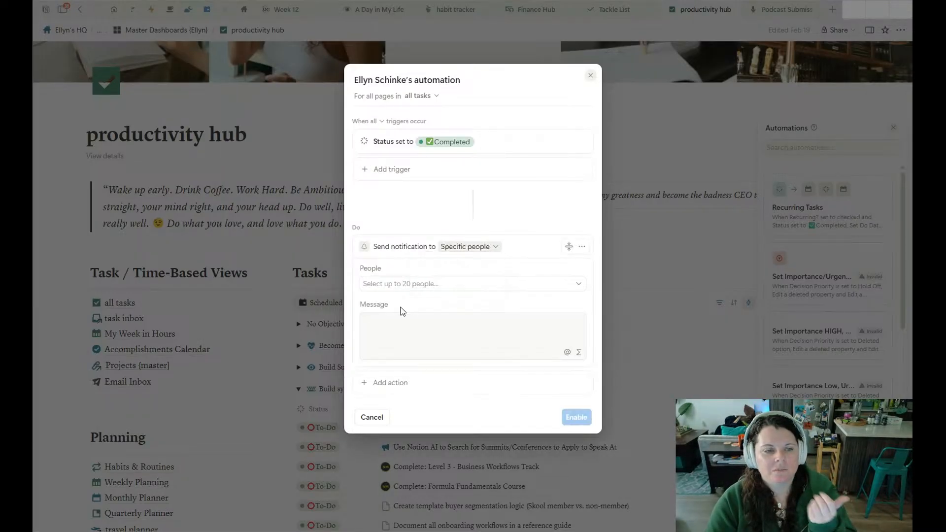
{"action": "left_click", "coordinate": [414, 284]}
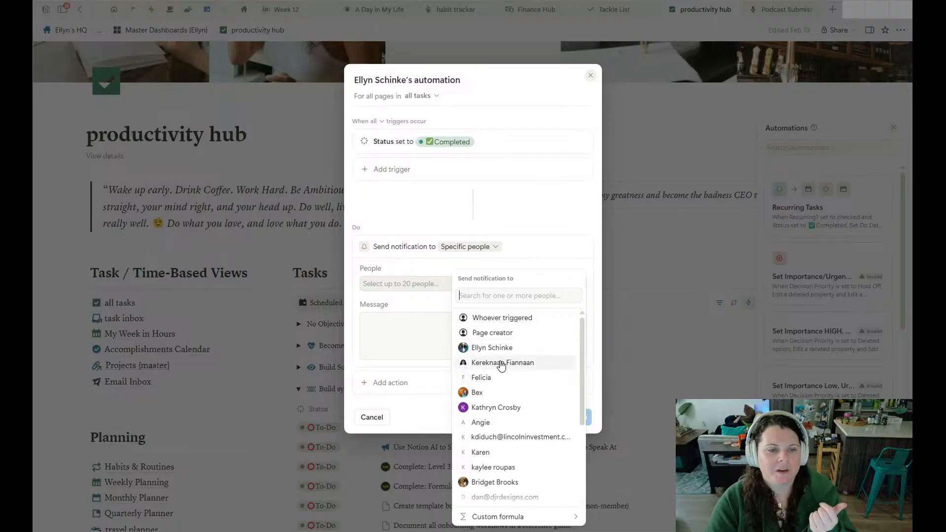
{"action": "left_click", "coordinate": [491, 347]}
{"action": "left_click", "coordinate": [409, 314]}
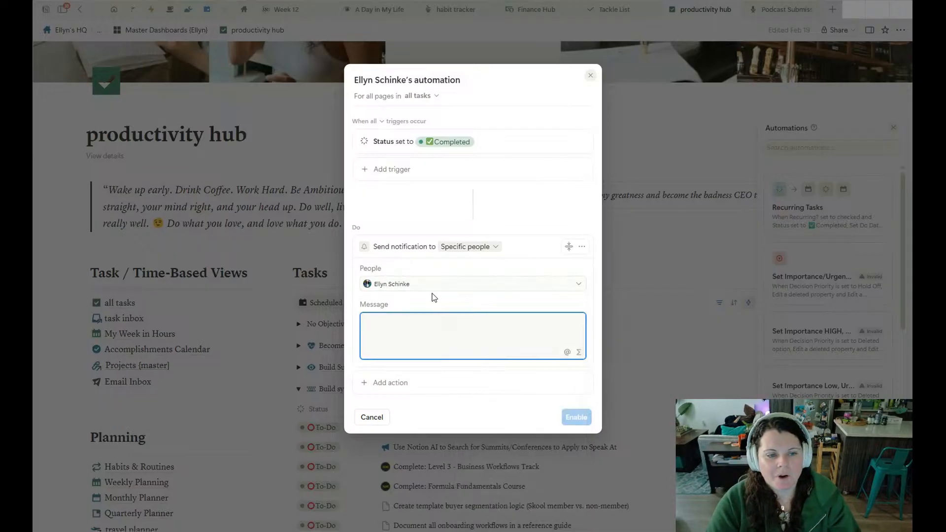
Add a Slack notification action, enter "kajlskdfjalskdjf" as the first notification's message, and check the Slack channel selection.
{"action": "left_click", "coordinate": [375, 384]}
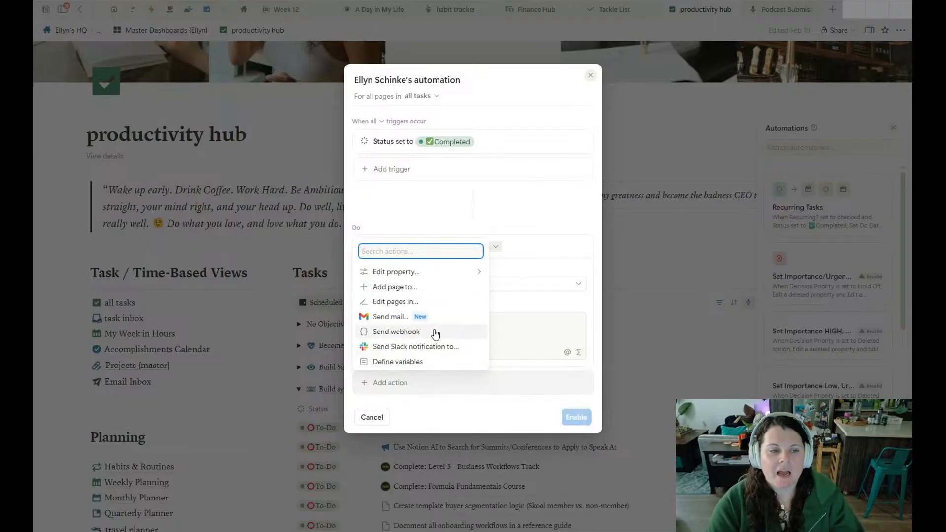
{"action": "left_click", "coordinate": [425, 347]}
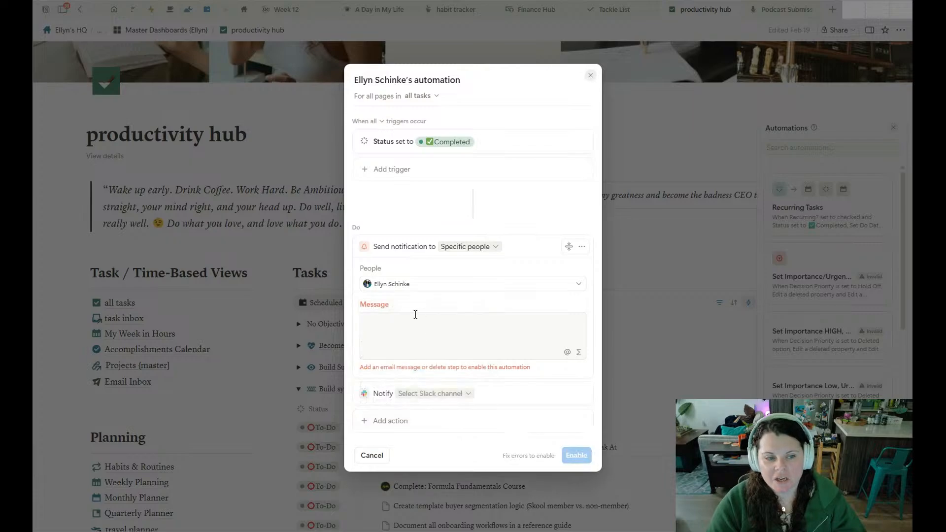
{"action": "left_click", "coordinate": [435, 323]}
{"action": "type", "text": "kajlskdfjalskdjf"}
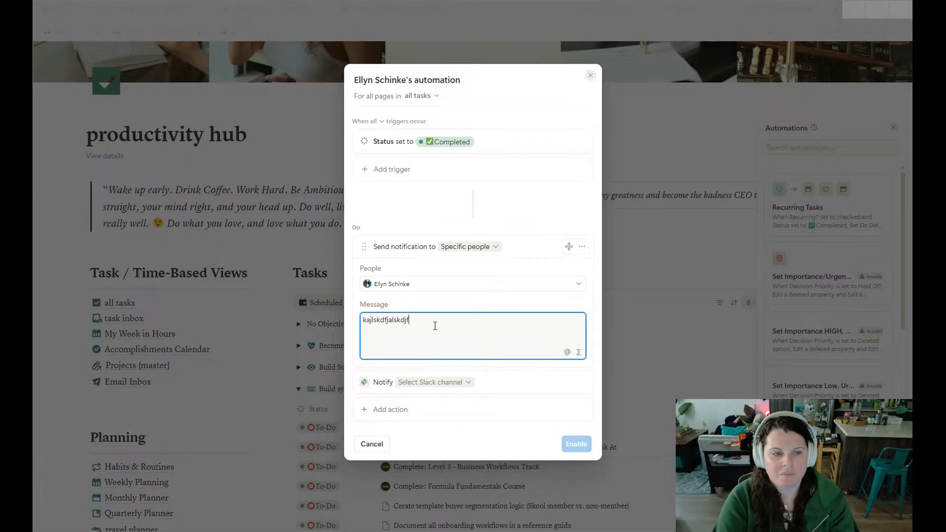
{"action": "left_click", "coordinate": [428, 384]}
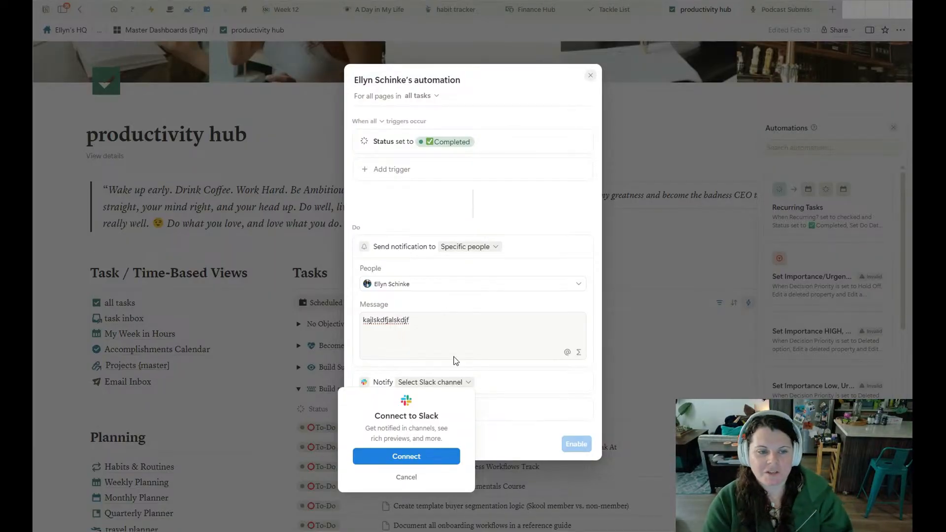
{"action": "left_click", "coordinate": [502, 404]}
Add Send mail and Send webhook actions to the all tasks automation and look over their fields.
{"action": "left_click", "coordinate": [434, 409]}
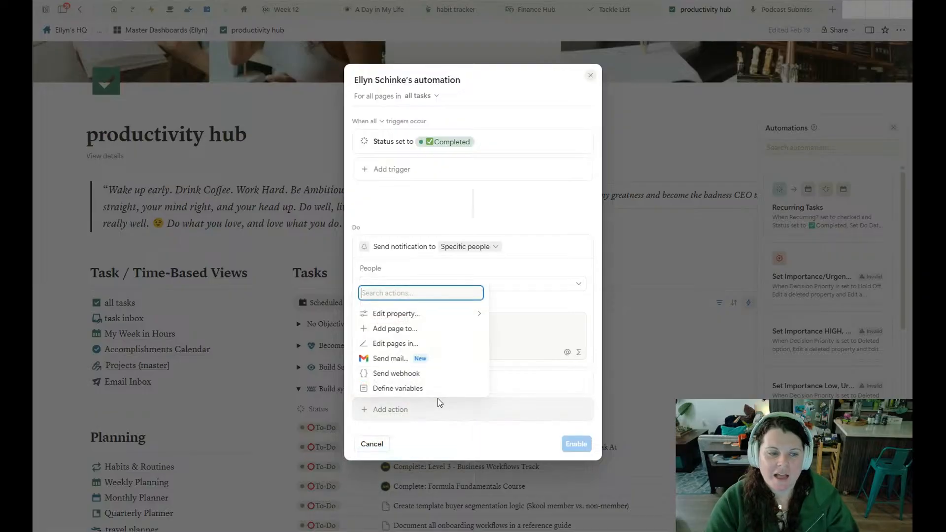
{"action": "left_click", "coordinate": [388, 360]}
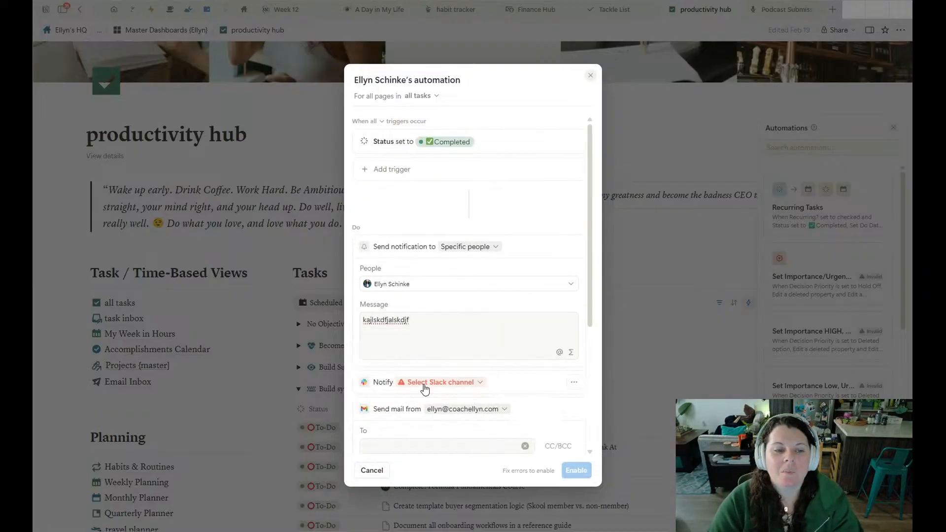
{"action": "scroll", "coordinate": [424, 418], "scroll_direction": "down", "scroll_amount": 5}
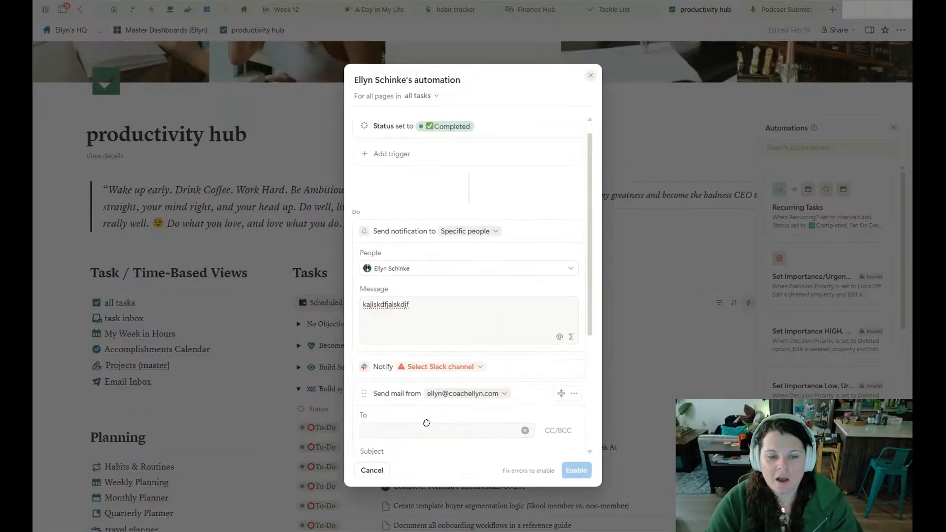
{"action": "left_click", "coordinate": [374, 436]}
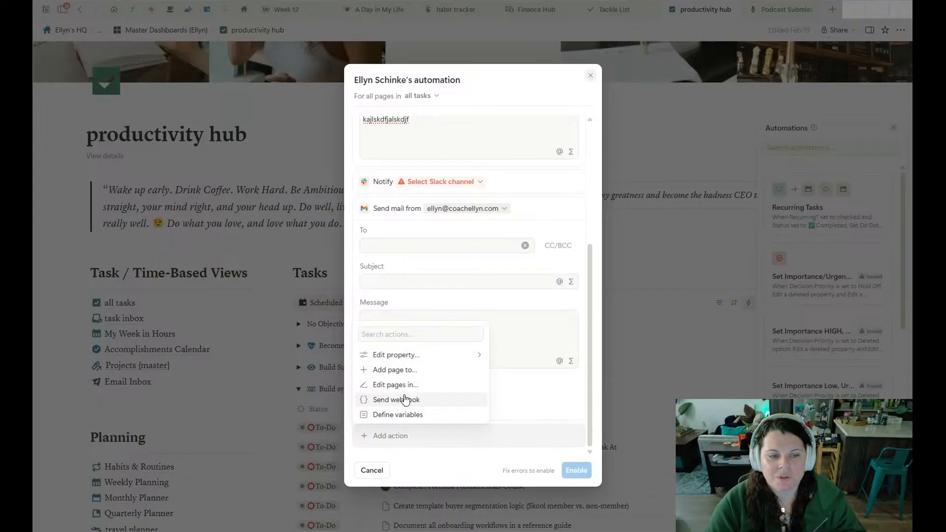
{"action": "left_click", "coordinate": [402, 401]}
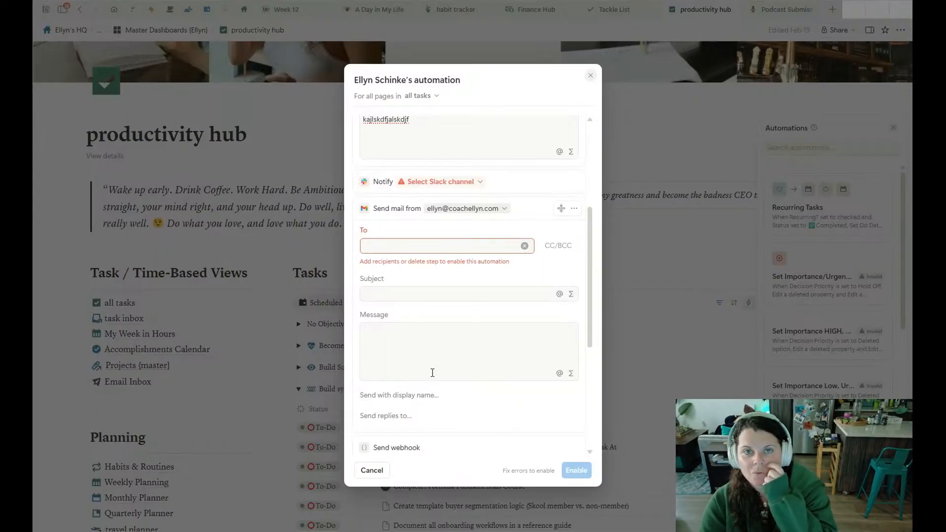
{"action": "scroll", "coordinate": [423, 375], "scroll_direction": "down", "scroll_amount": 10}
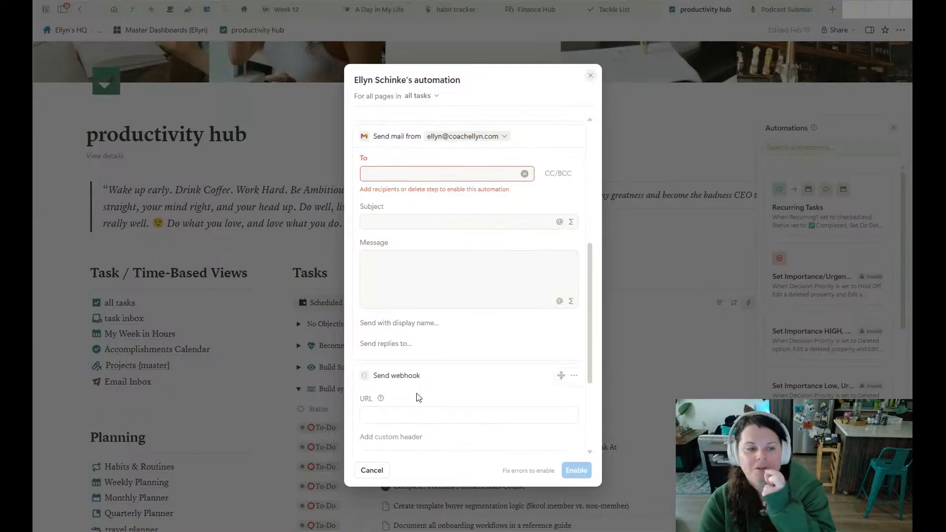
{"action": "scroll", "coordinate": [431, 373], "scroll_direction": "down", "scroll_amount": 5}
Review the drafted notification, mail and webhook actions and discard the new all tasks automation.
{"action": "scroll", "coordinate": [454, 237], "scroll_direction": "up", "scroll_amount": 15}
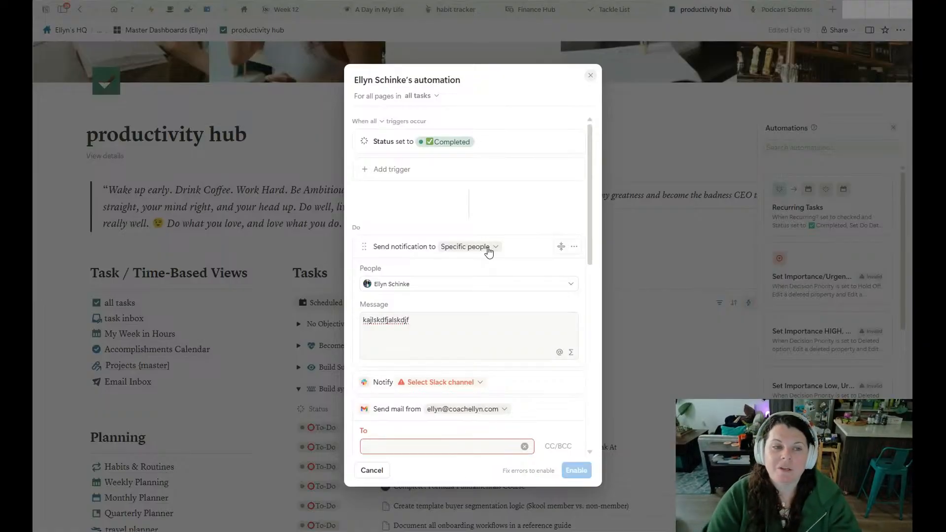
{"action": "scroll", "coordinate": [488, 251], "scroll_direction": "down", "scroll_amount": 9}
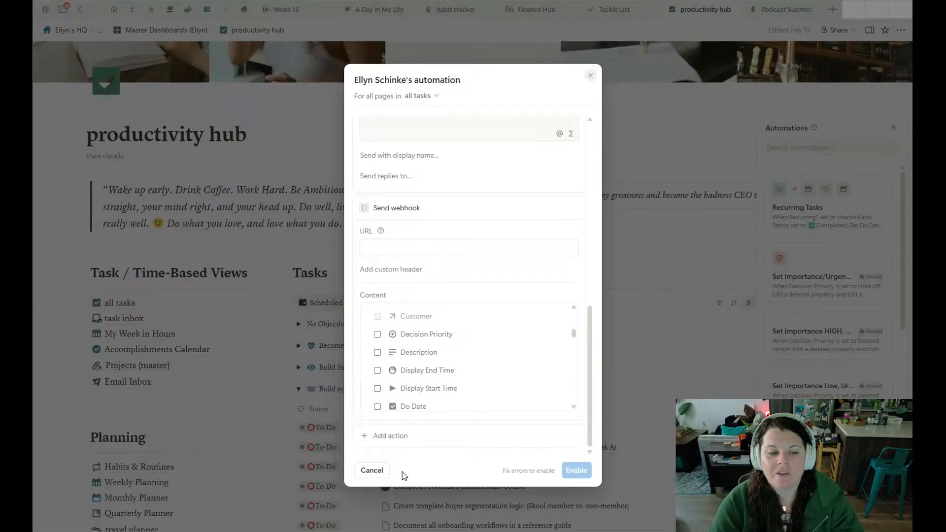
{"action": "left_click", "coordinate": [369, 473]}
{"action": "left_click", "coordinate": [526, 293]}
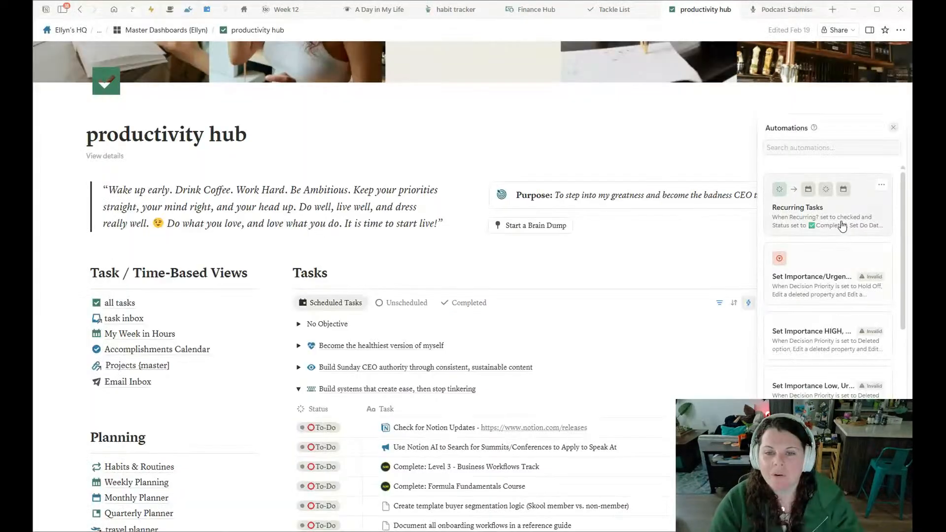
Look through the existing all tasks automations, from Recurring Tasks to the Set Hold Off, Set Next Up and Set Main Priority entries.
{"action": "scroll", "coordinate": [859, 292], "scroll_direction": "down", "scroll_amount": 3}
{"action": "scroll", "coordinate": [859, 293], "scroll_direction": "down", "scroll_amount": 3}
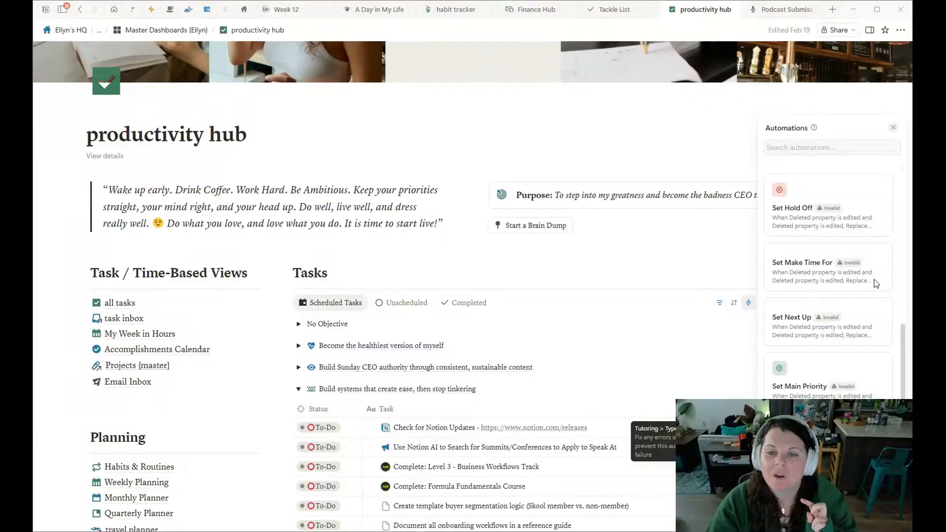
{"action": "scroll", "coordinate": [872, 301], "scroll_direction": "up", "scroll_amount": 5}
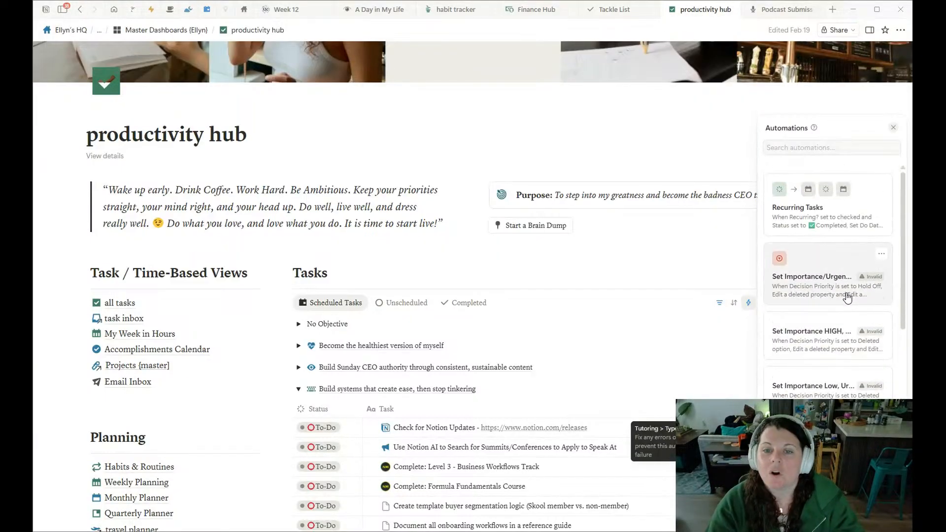
{"action": "scroll", "coordinate": [867, 300], "scroll_direction": "down", "scroll_amount": 5}
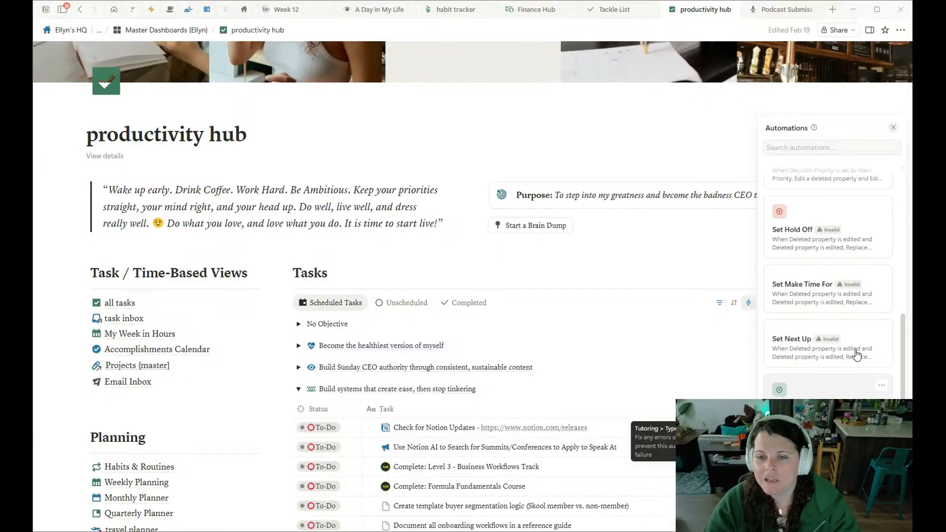
{"action": "scroll", "coordinate": [887, 364], "scroll_direction": "up", "scroll_amount": 4}
{"action": "scroll", "coordinate": [856, 351], "scroll_direction": "up", "scroll_amount": 2}
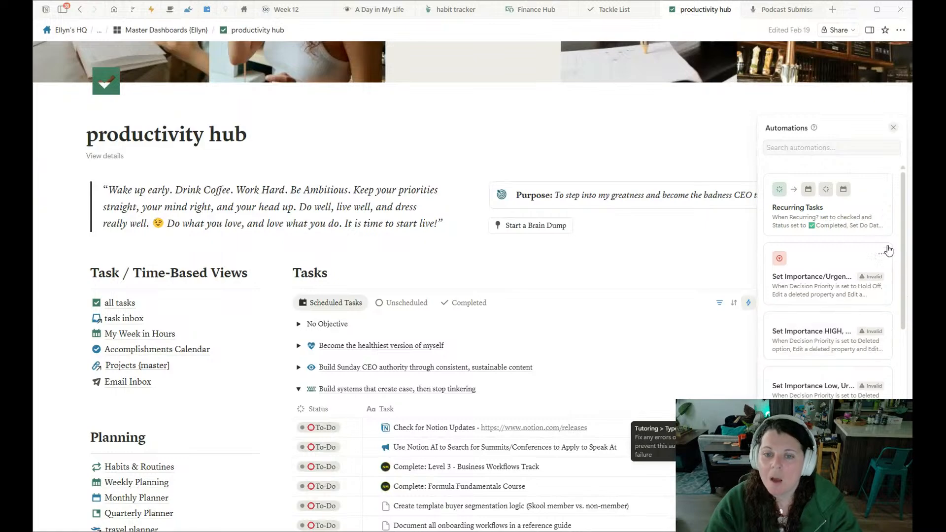
{"action": "scroll", "coordinate": [837, 247], "scroll_direction": "down", "scroll_amount": 4}
{"action": "scroll", "coordinate": [819, 240], "scroll_direction": "down", "scroll_amount": 3}
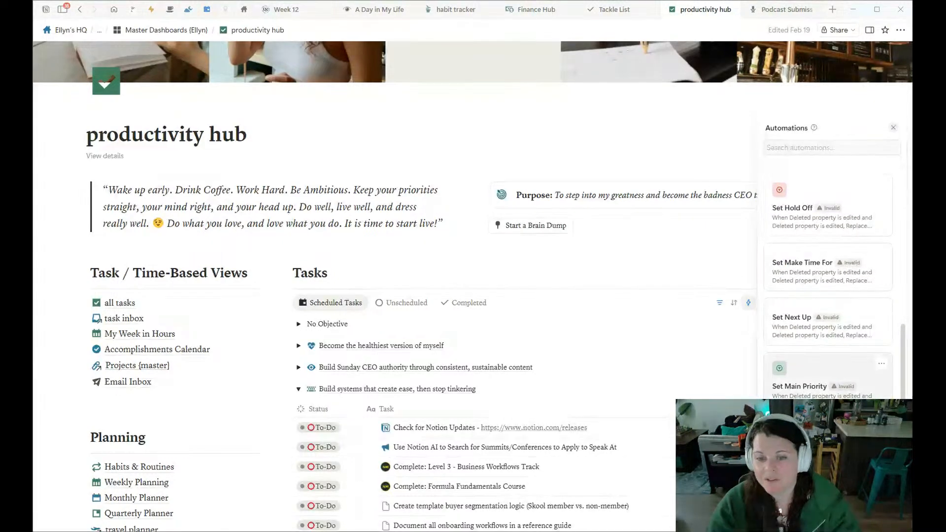
Delete the invalid automations "Set Importance/Urgency LOW for Hold Off" and "Set Importance HIGH, Urgency LOW for Make Time For".
{"action": "scroll", "coordinate": [798, 269], "scroll_direction": "up", "scroll_amount": 5}
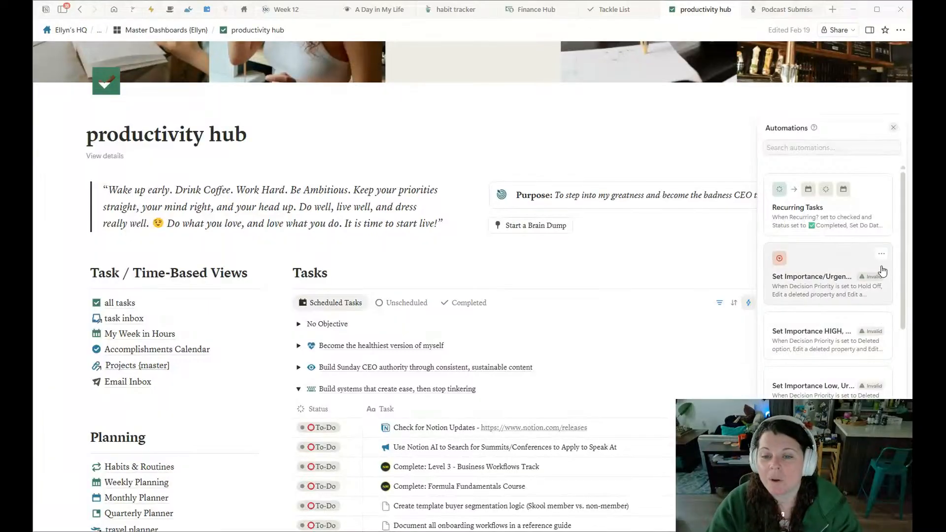
{"action": "left_click", "coordinate": [882, 254]}
{"action": "left_click", "coordinate": [860, 273]}
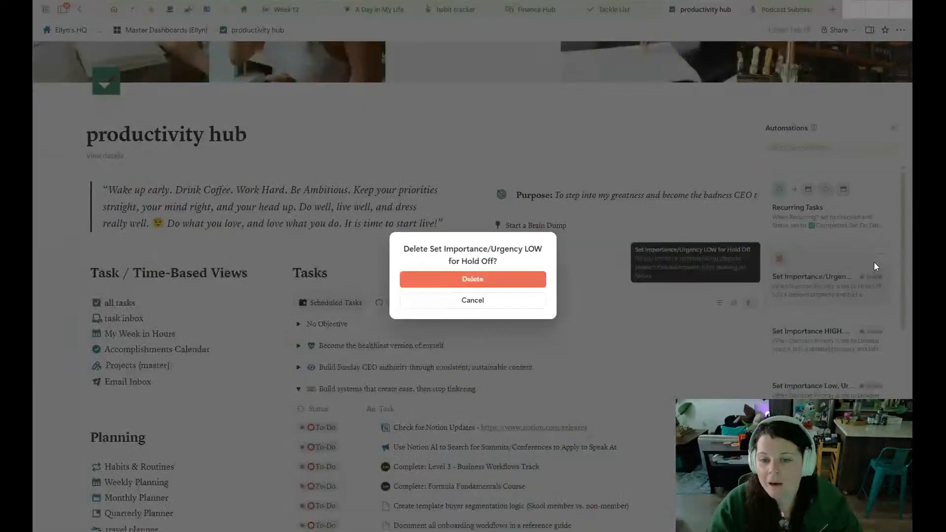
{"action": "left_click", "coordinate": [493, 278]}
{"action": "left_click", "coordinate": [881, 253]}
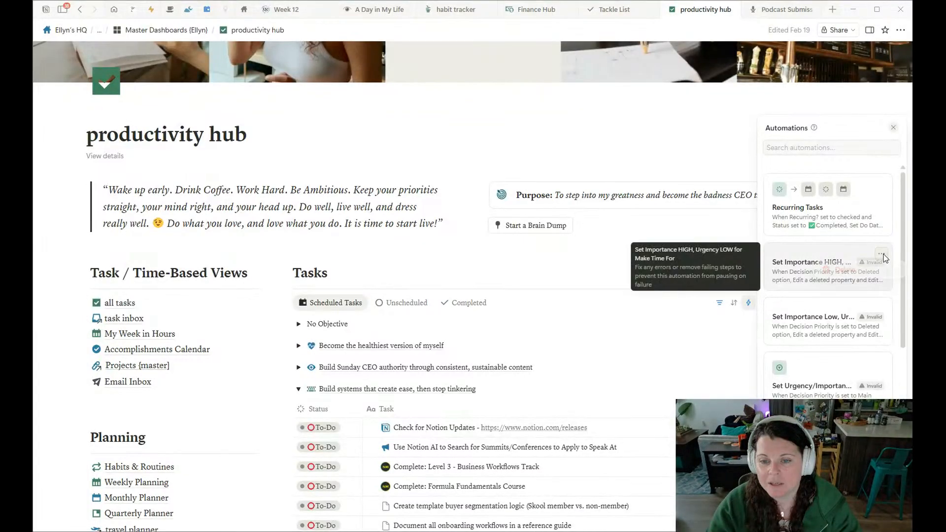
{"action": "left_click", "coordinate": [862, 274]}
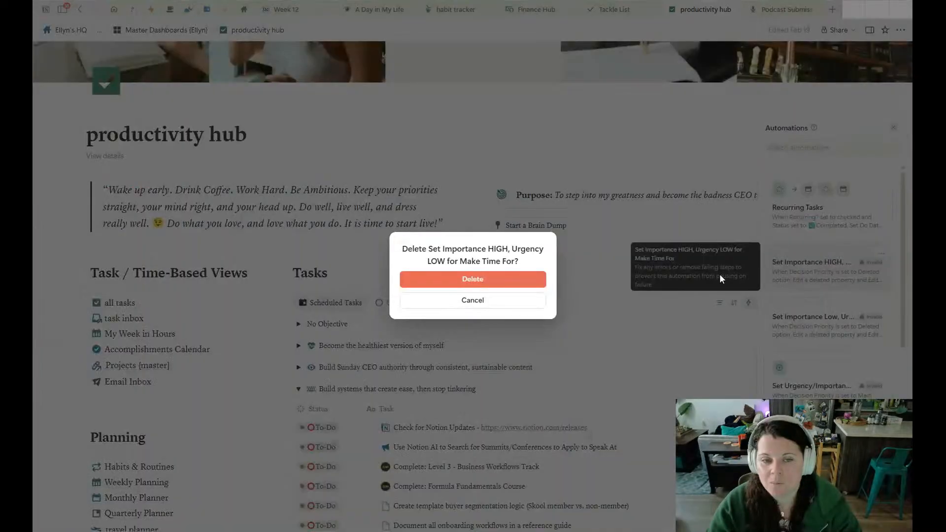
{"action": "left_click", "coordinate": [493, 278]}
Delete the invalid automation "Set Importance Low, Urgency HIGH for Next Up" from the all tasks automations.
{"action": "left_click", "coordinate": [881, 255]}
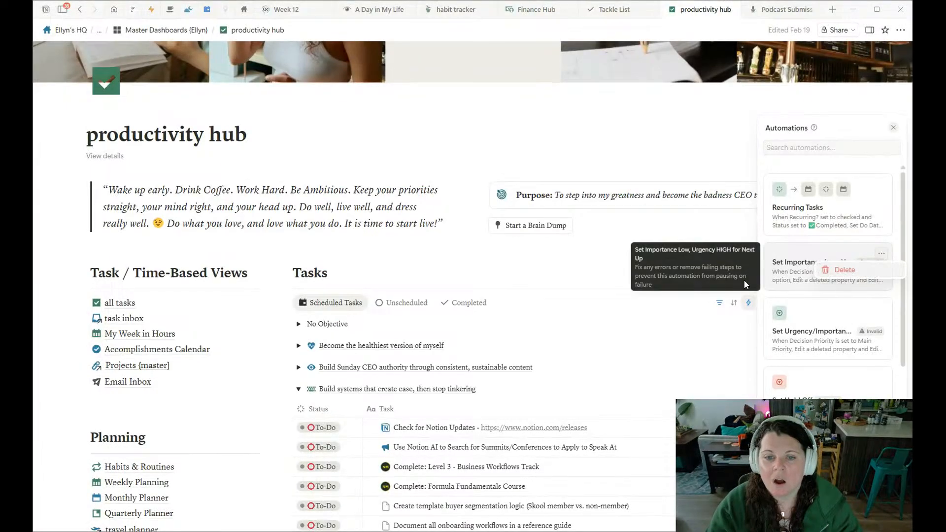
{"action": "left_click", "coordinate": [863, 272]}
{"action": "left_click", "coordinate": [487, 279]}
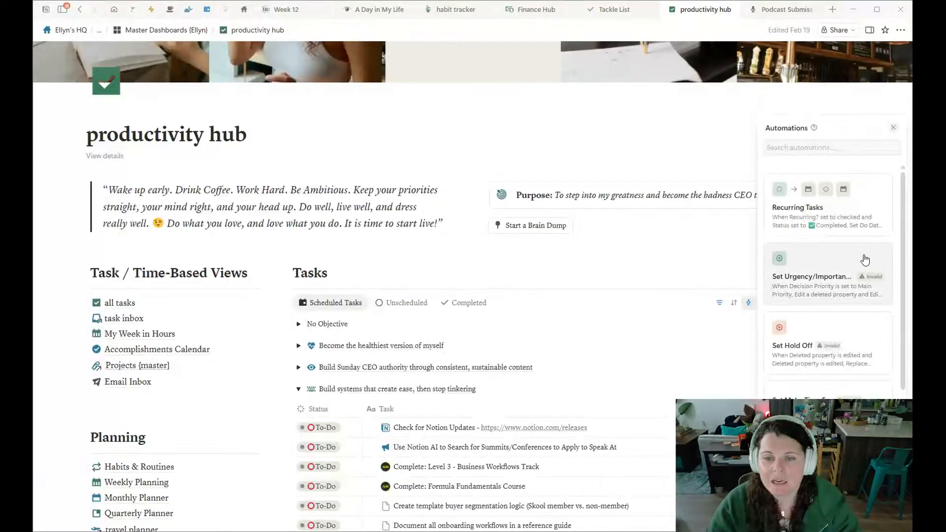
Check the trigger and actions of the "Set Urgency/Importance to HIGH When Main Priority" automation, and delete that automation.
{"action": "left_click", "coordinate": [881, 261]}
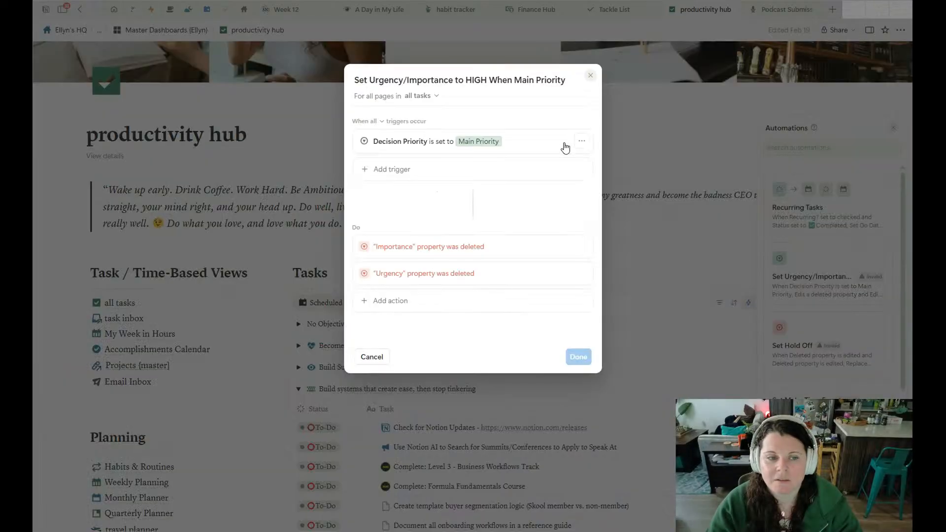
{"action": "left_click", "coordinate": [828, 246]}
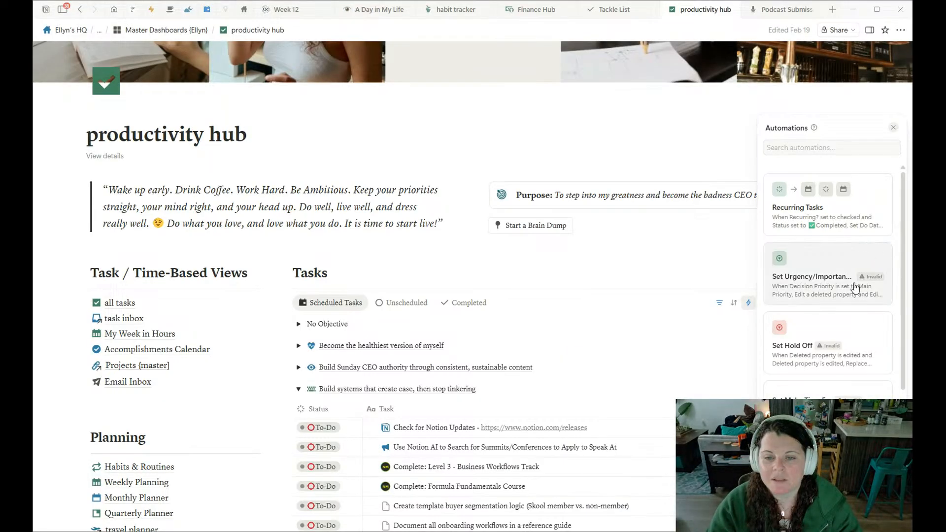
{"action": "left_click", "coordinate": [813, 266]}
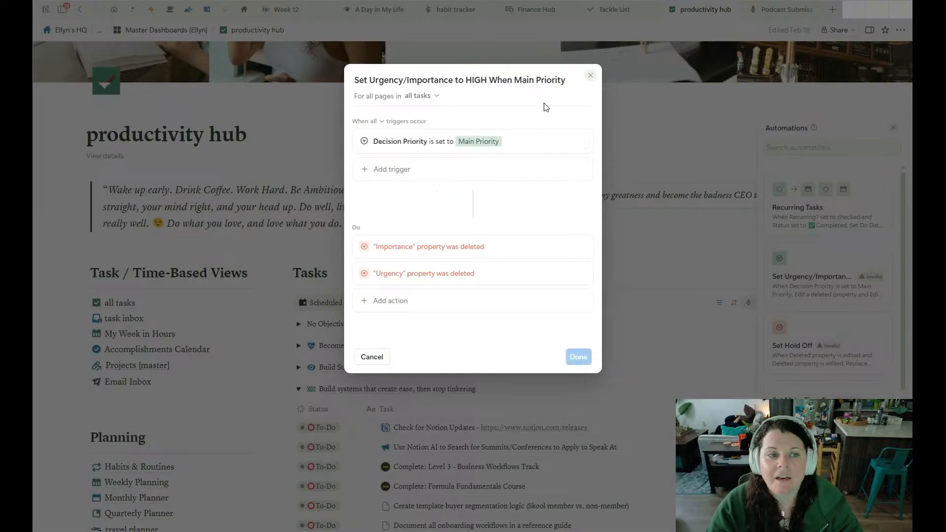
{"action": "left_click", "coordinate": [590, 76]}
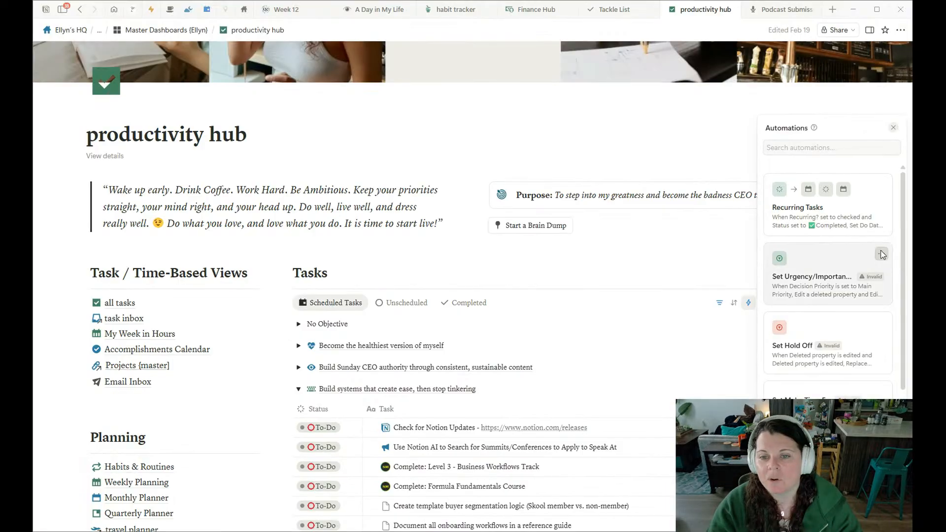
{"action": "left_click", "coordinate": [881, 253]}
{"action": "left_click", "coordinate": [871, 271]}
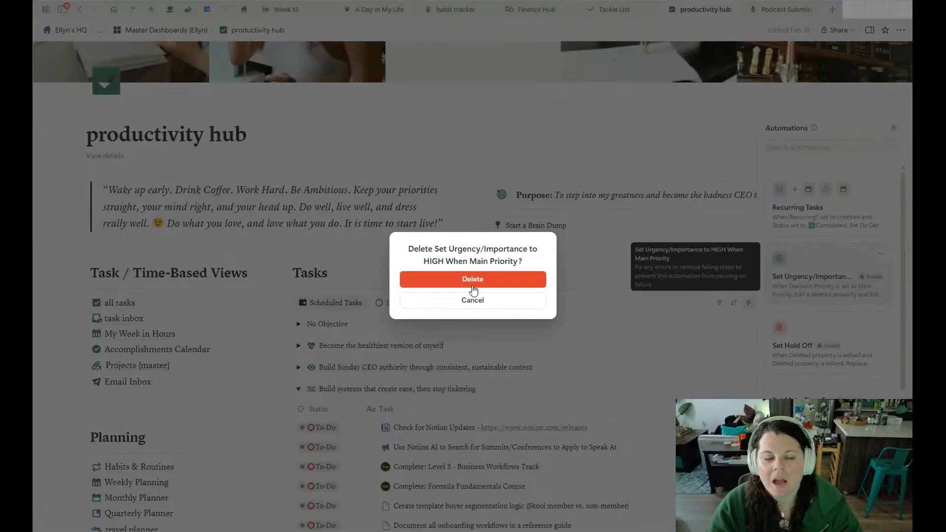
{"action": "left_click", "coordinate": [472, 279]}
Delete the invalid "Set Hold Off" and "Set Make Time For" automations from the all tasks automations.
{"action": "left_click", "coordinate": [880, 255]}
{"action": "left_click", "coordinate": [869, 269]}
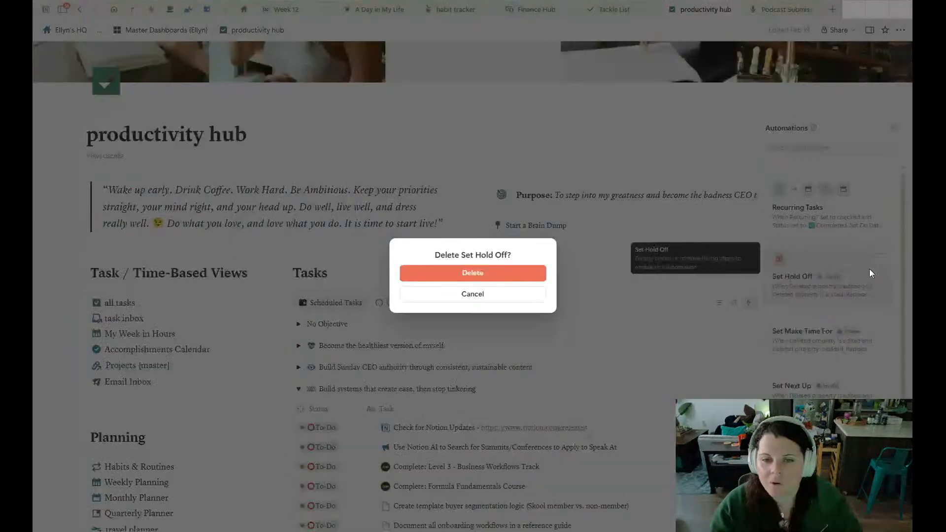
{"action": "left_click", "coordinate": [472, 273]}
{"action": "left_click", "coordinate": [889, 255]}
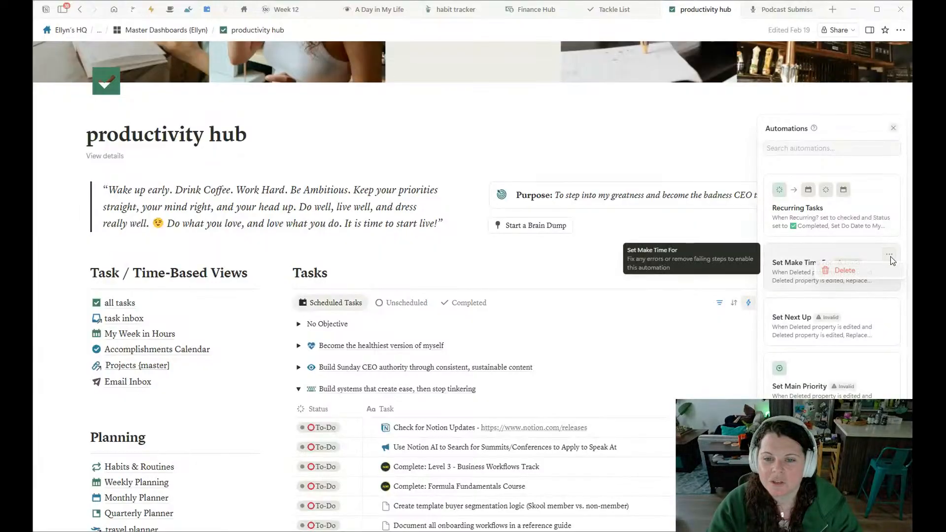
{"action": "left_click", "coordinate": [876, 275]}
{"action": "left_click", "coordinate": [508, 276]}
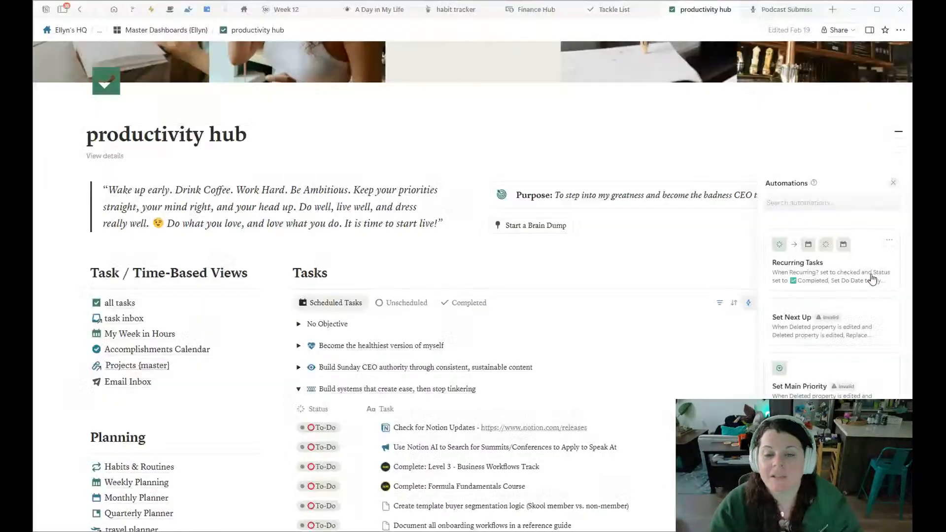
Delete the invalid "Set Next Up" and "Set Main Priority" automations from the all tasks automations.
{"action": "left_click", "coordinate": [888, 308]}
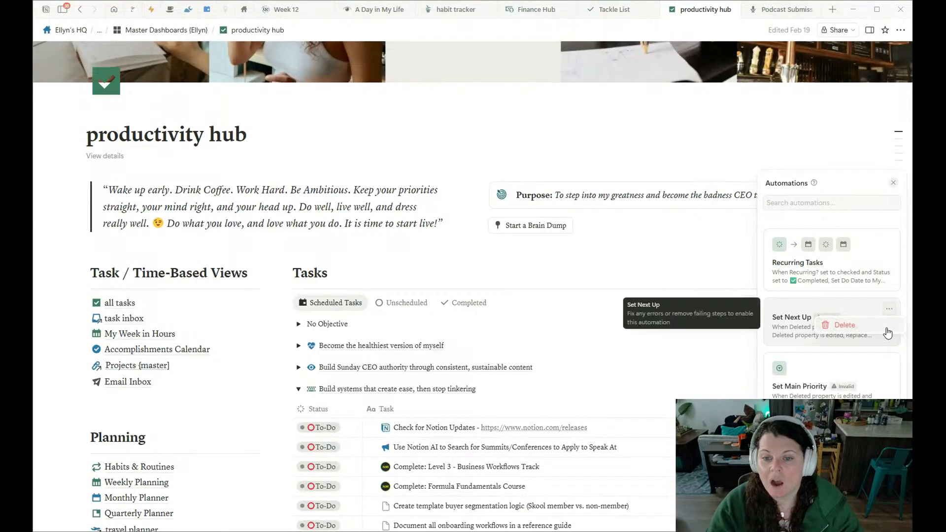
{"action": "left_click", "coordinate": [876, 324]}
{"action": "left_click", "coordinate": [498, 274]}
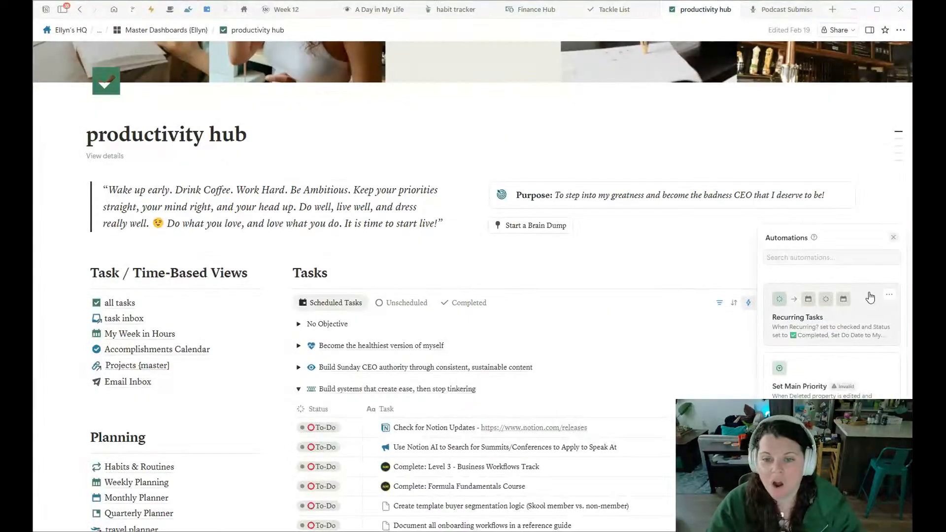
{"action": "left_click", "coordinate": [889, 363]}
{"action": "left_click", "coordinate": [857, 379]}
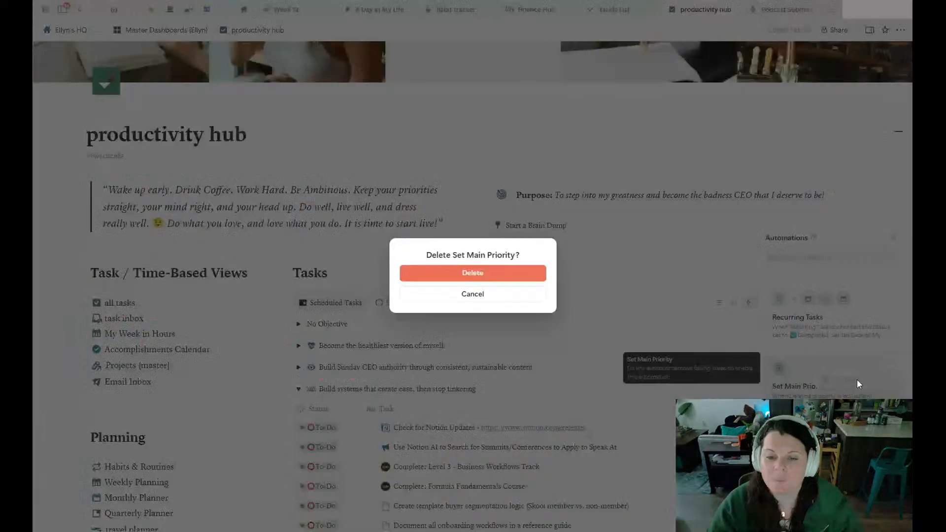
{"action": "left_click", "coordinate": [479, 279]}
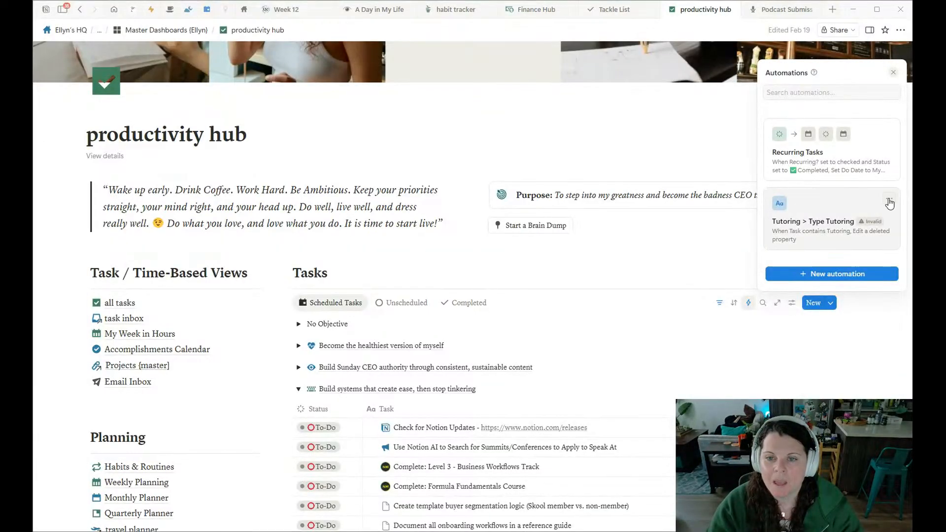
Delete the invalid "Tutoring > Type Tutoring" automation, keeping only the Recurring Tasks automation.
{"action": "left_click", "coordinate": [889, 198]}
{"action": "left_click", "coordinate": [870, 217]}
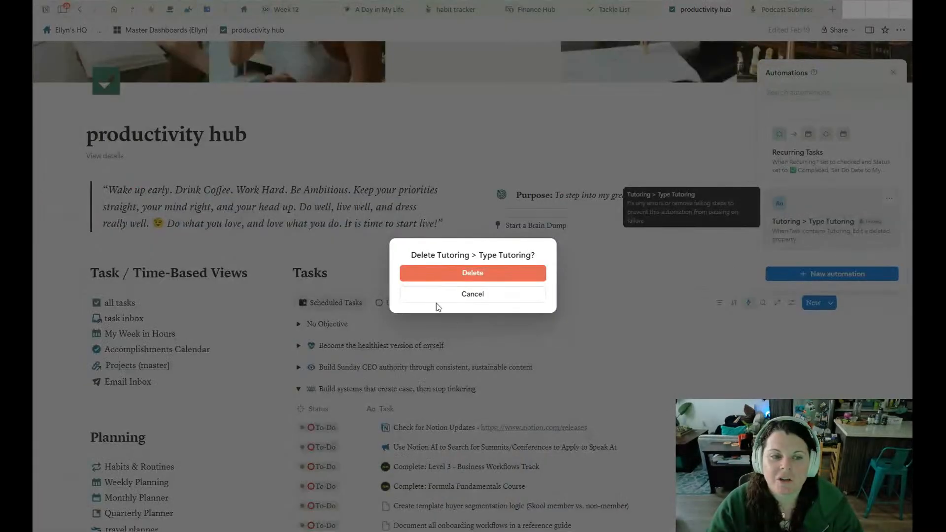
{"action": "left_click", "coordinate": [453, 278]}
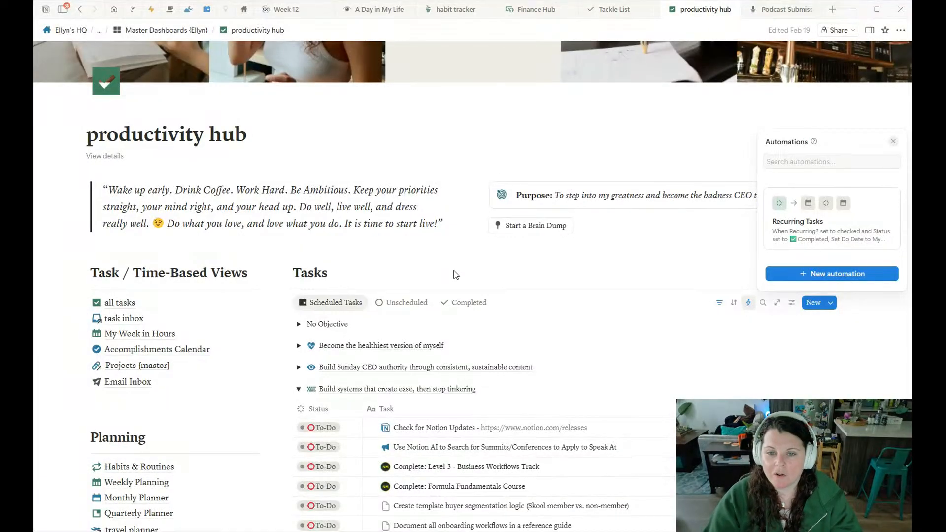